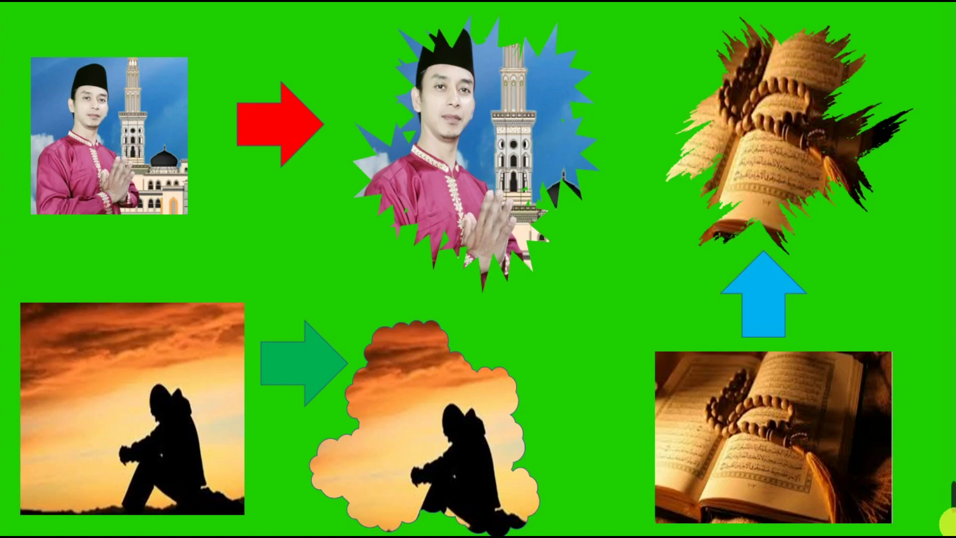
# End the slide show of the green example slide and return to Normal view
pyautogui.press('Escape')
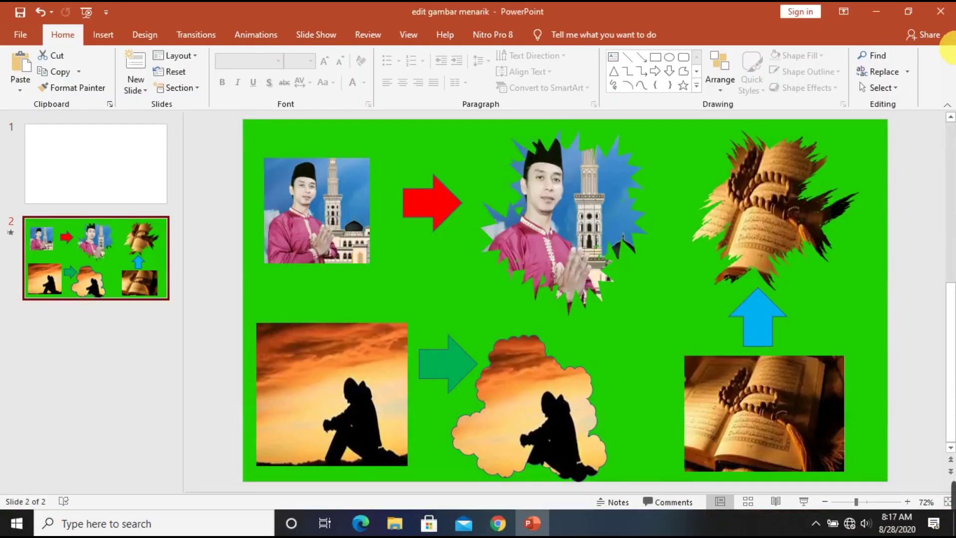
# Minimize the example, launch PowerPoint from the Start menu and create a blank presentation
pyautogui.click(871, 12)
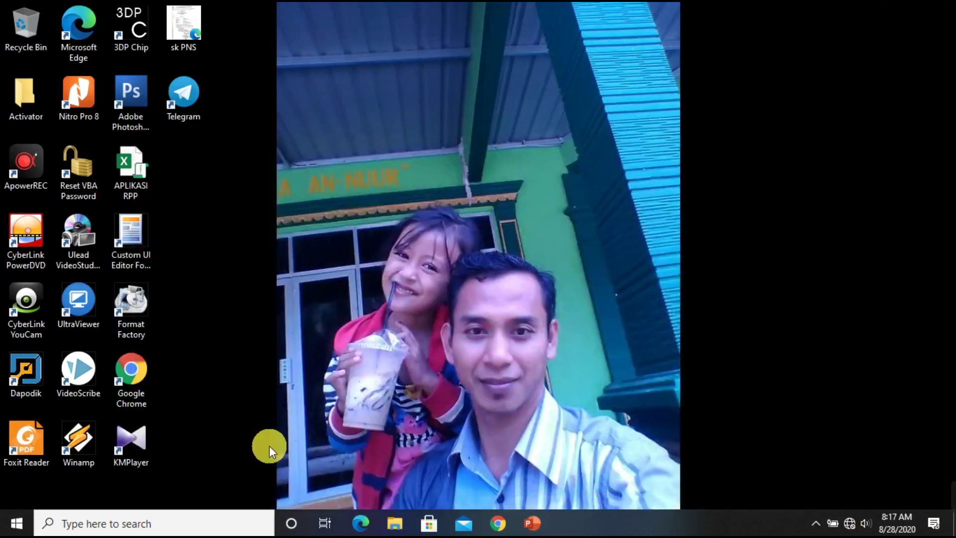
pyautogui.click(20, 524)
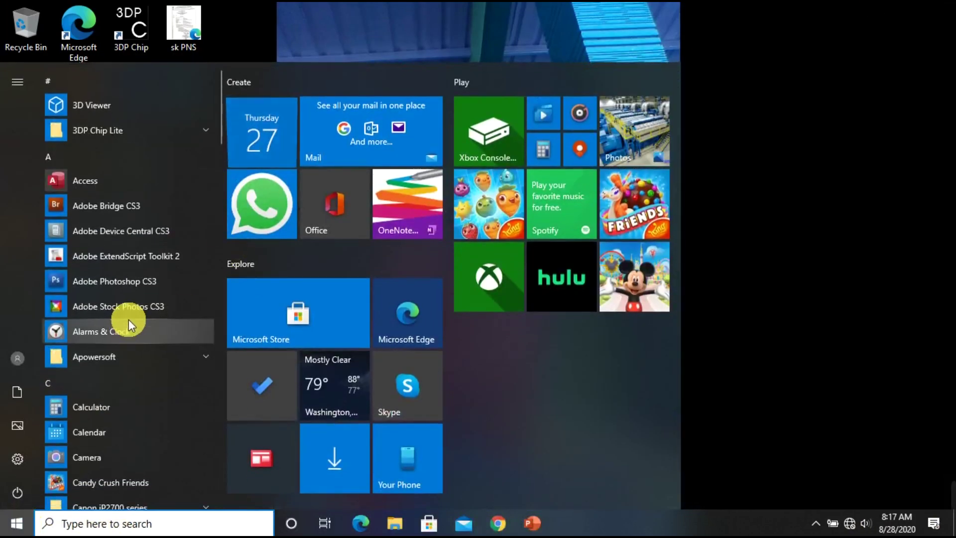
pyautogui.scroll(-1, 147, 246)
pyautogui.scroll(-4, 147, 245)
pyautogui.scroll(-3, 148, 245)
pyautogui.scroll(-4, 147, 245)
pyautogui.scroll(-3, 147, 245)
pyautogui.scroll(-2, 147, 245)
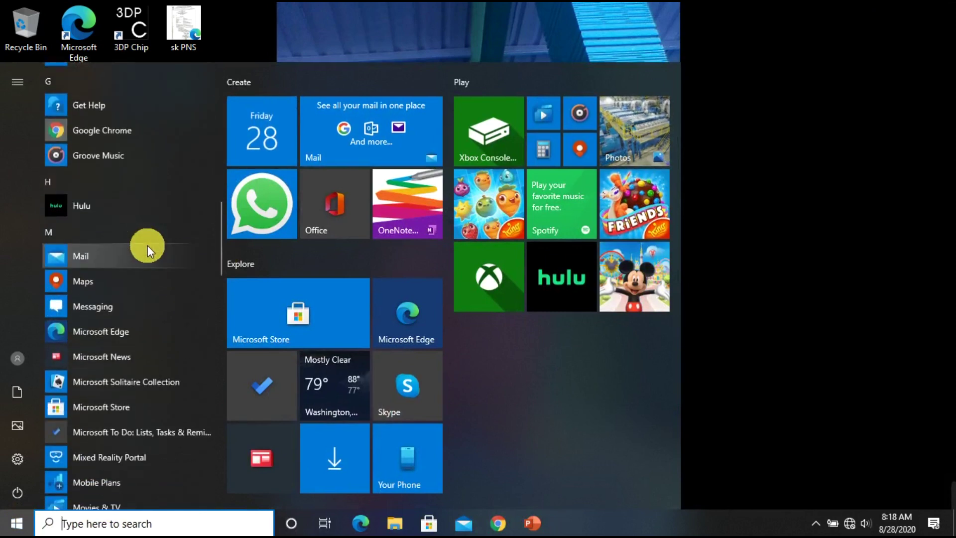
pyautogui.scroll(-4, 148, 245)
pyautogui.scroll(-3, 147, 247)
pyautogui.scroll(-2, 147, 252)
pyautogui.scroll(-4, 148, 252)
pyautogui.scroll(1, 148, 252)
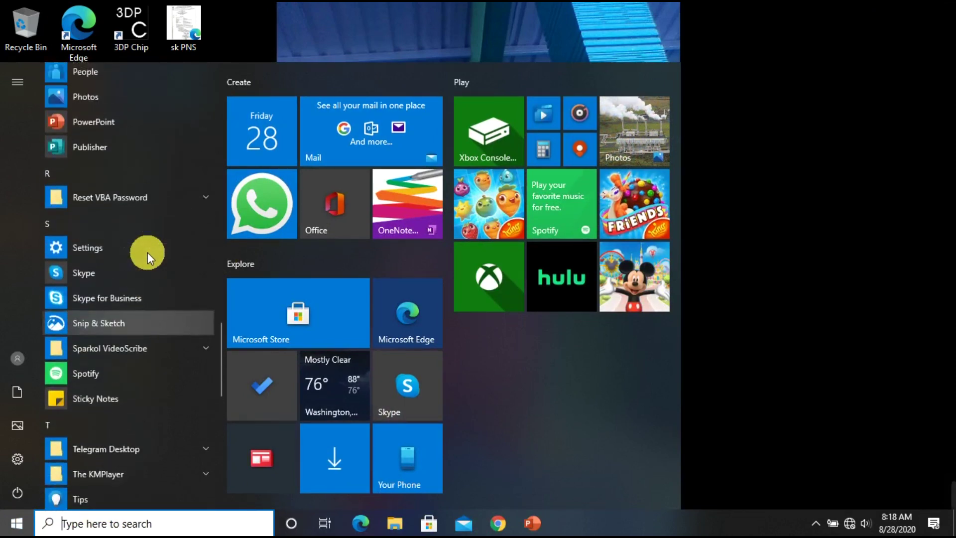
pyautogui.click(107, 124)
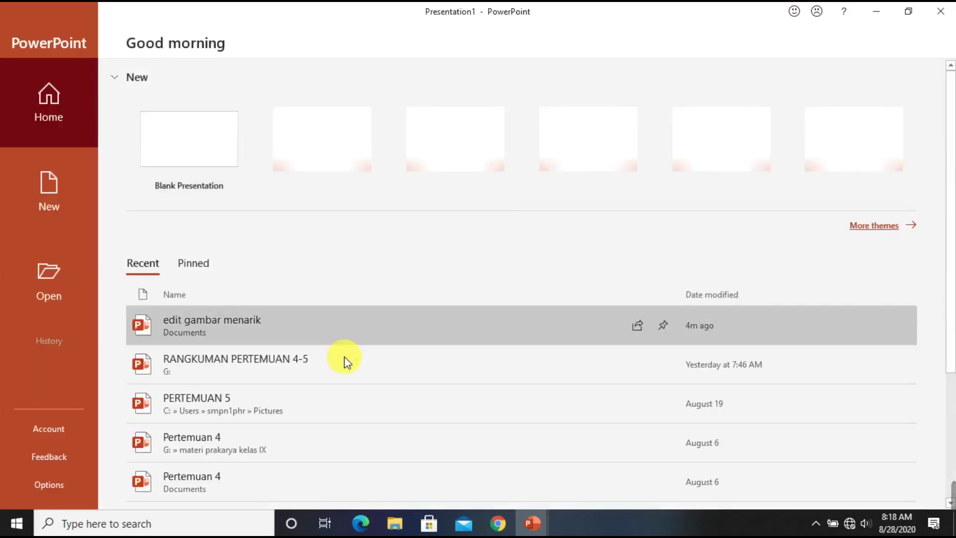
pyautogui.click(186, 141)
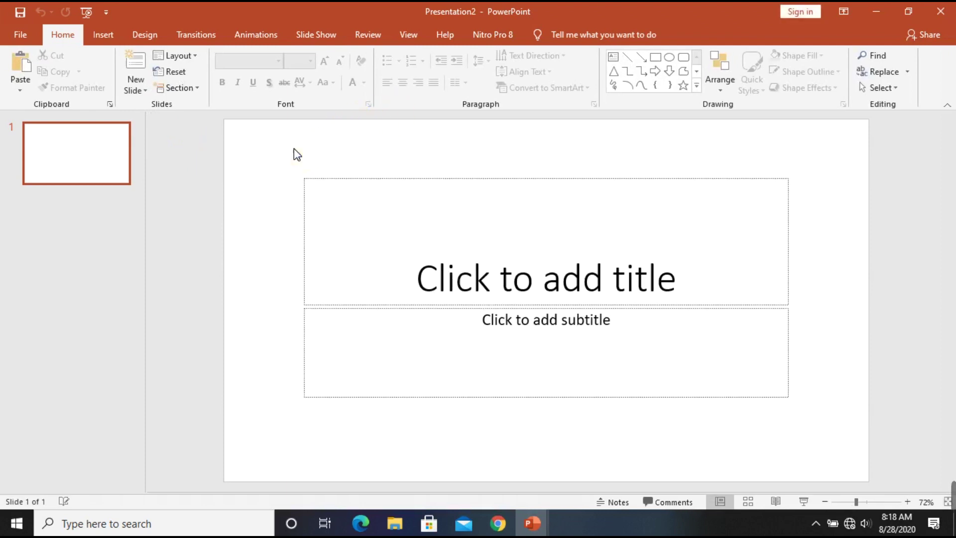
# Delete the title and subtitle placeholders so Presentation2's slide is completely empty
pyautogui.moveTo(298, 155); pyautogui.dragTo(792, 433)
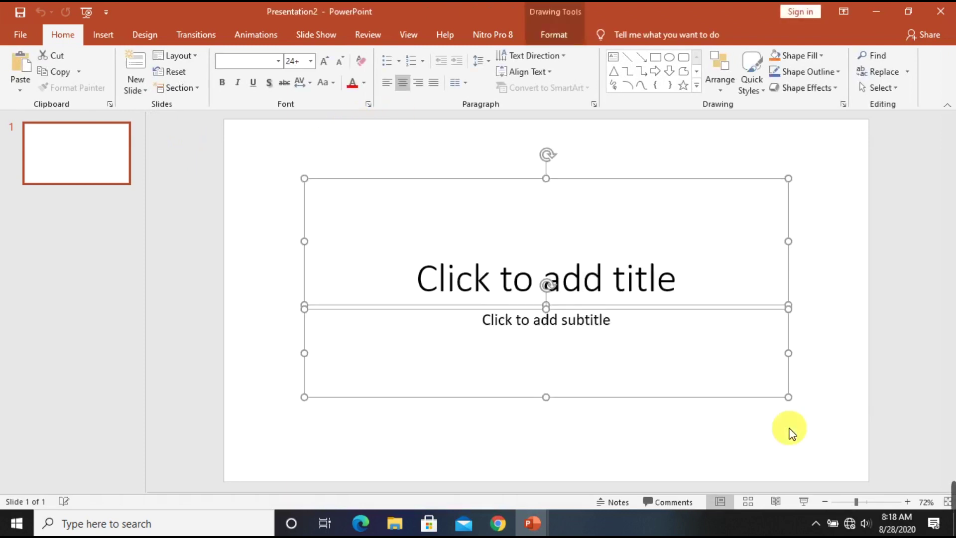
pyautogui.press('Delete')
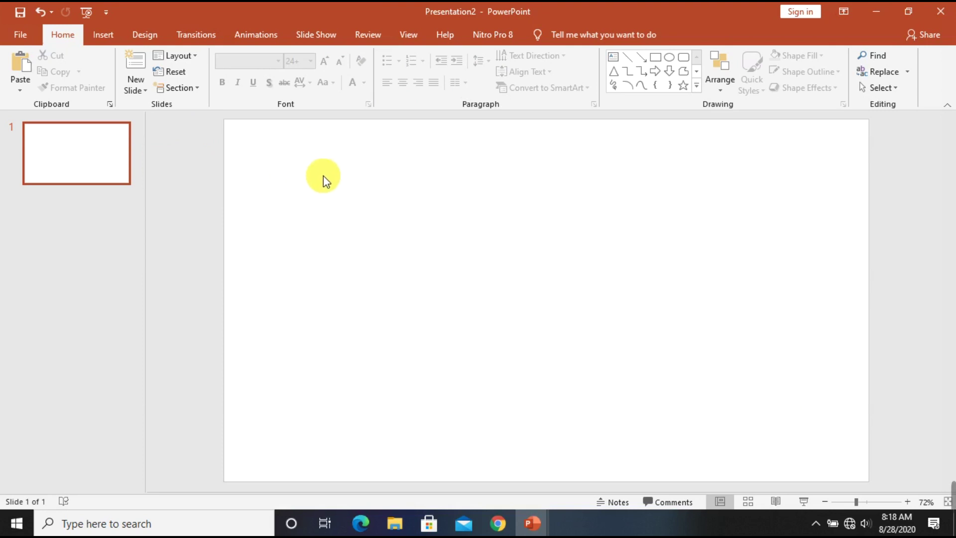
# Draw an Explosion starburst, about 2.01 by 1.88 inches, near the slide's upper left
pyautogui.click(91, 35)
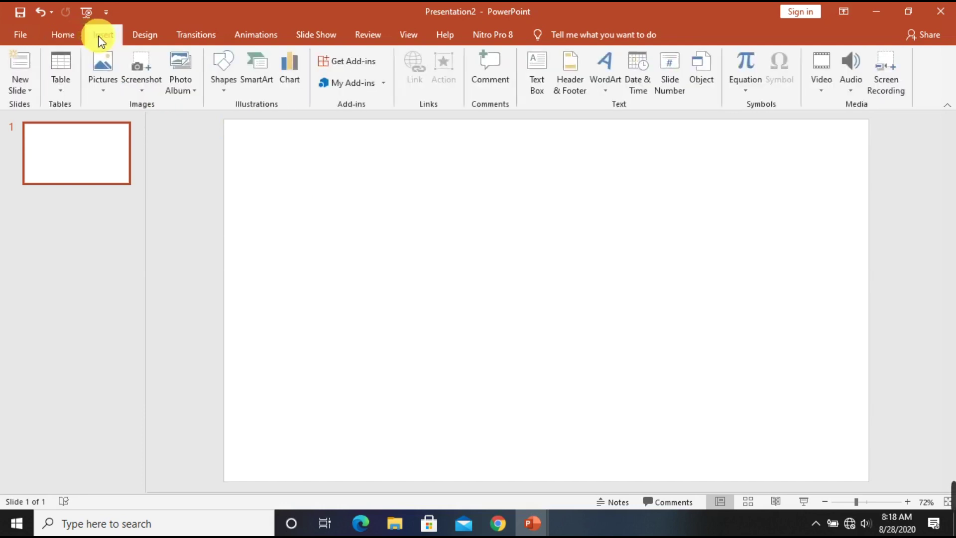
pyautogui.click(227, 99)
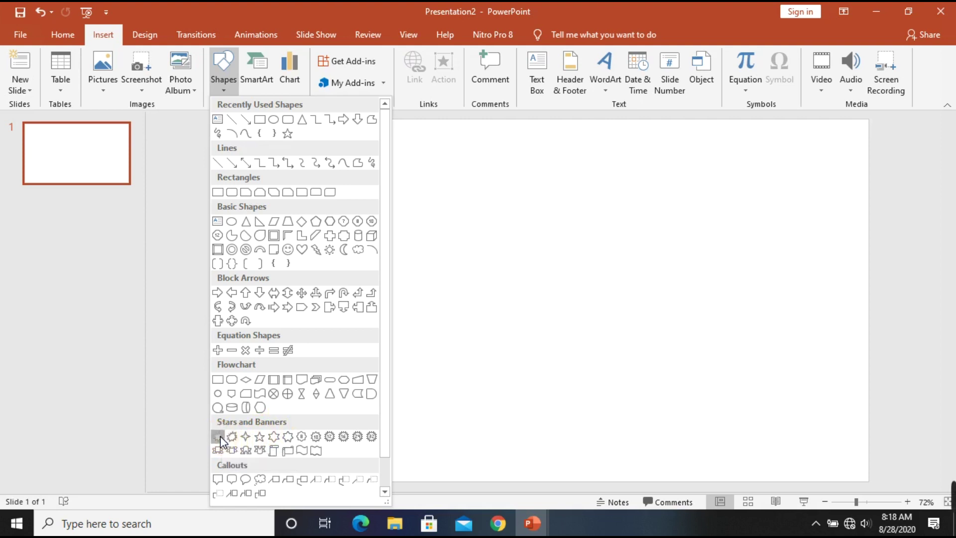
pyautogui.click(220, 435)
pyautogui.moveTo(293, 203); pyautogui.dragTo(381, 297)
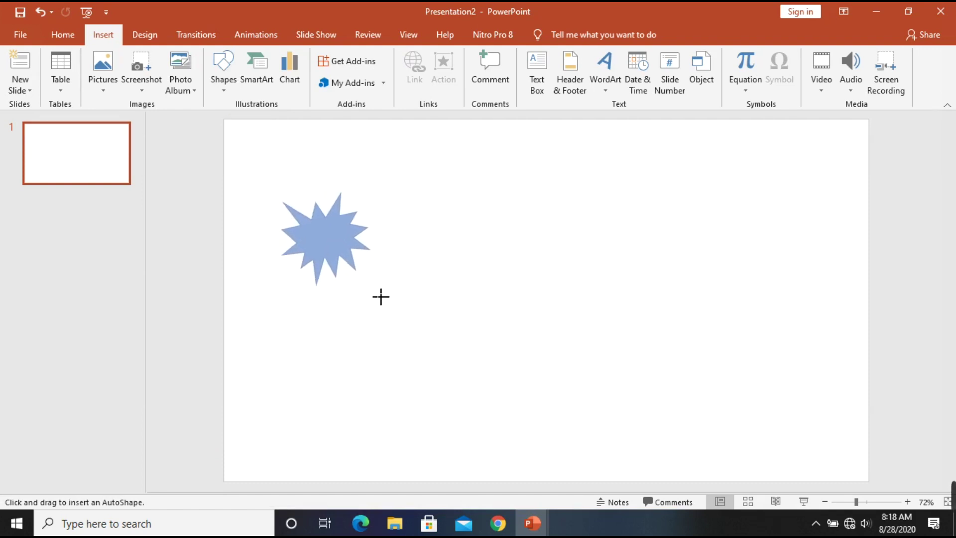
pyautogui.moveTo(381, 297); pyautogui.dragTo(373, 290)
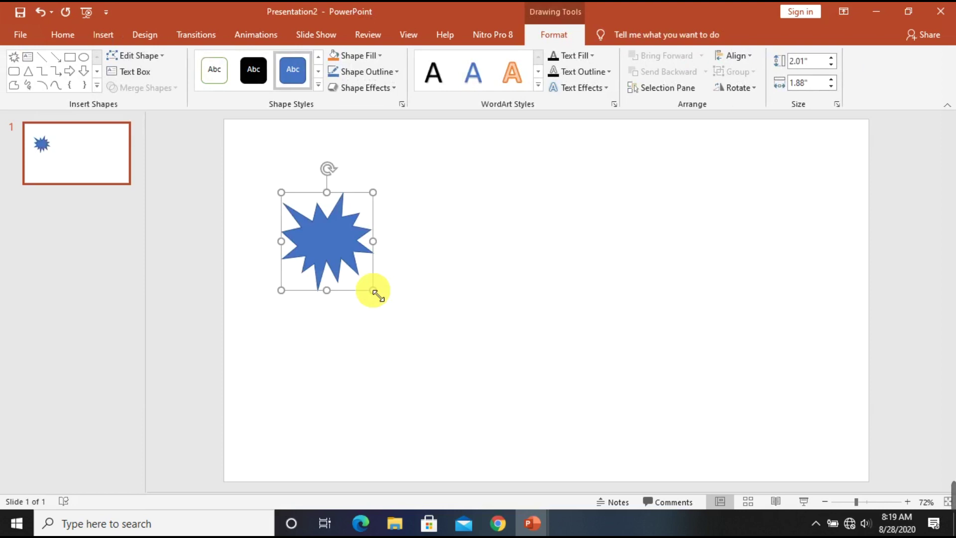
# Right-drag copies of the starburst around the original to build a dense overlapping cluster
pyautogui.moveTo(360, 235); pyautogui.dragTo(365, 217)
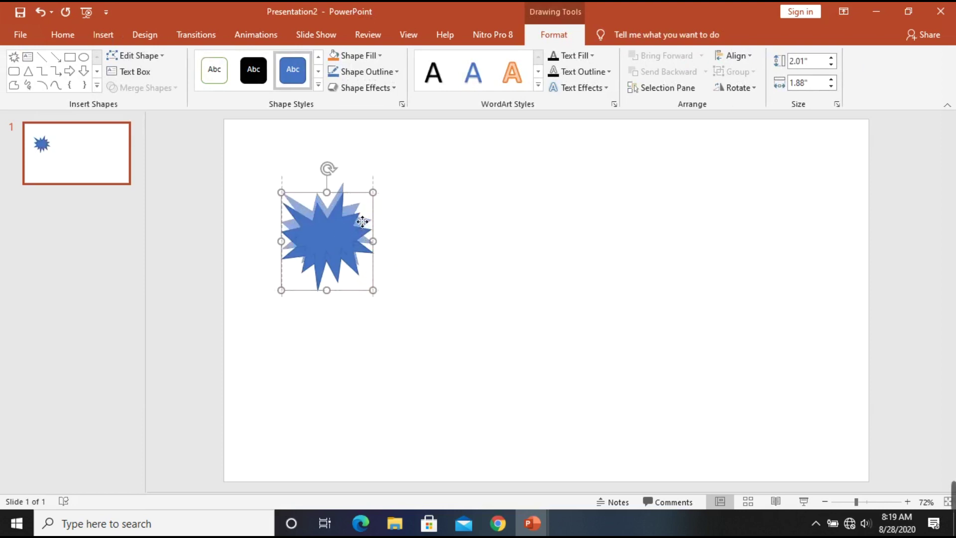
pyautogui.click(395, 234)
pyautogui.moveTo(384, 219)
pyautogui.mouseDown()
pyautogui.moveTo(394, 238)
pyautogui.moveTo(397, 219)
pyautogui.mouseUp()
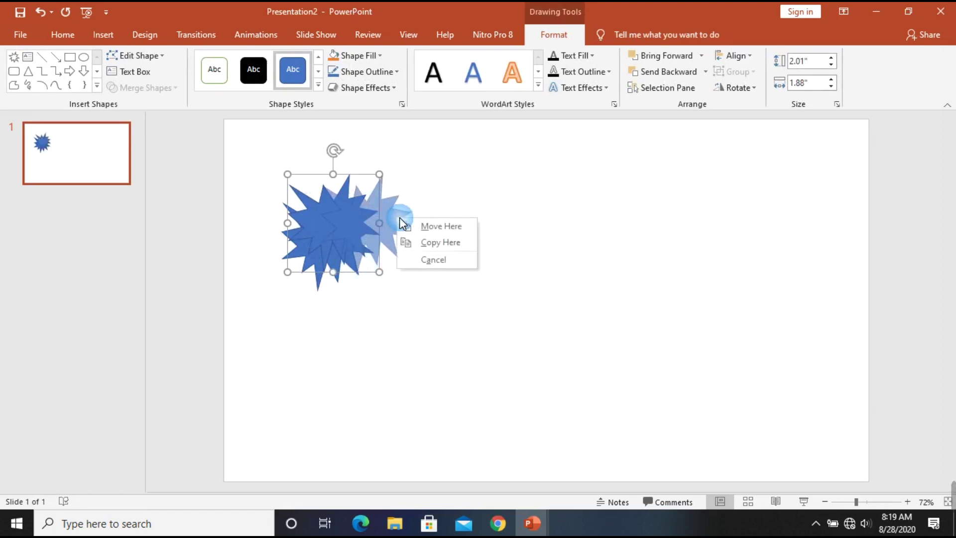
pyautogui.click(454, 242)
pyautogui.moveTo(374, 224); pyautogui.dragTo(381, 292)
pyautogui.click(433, 294)
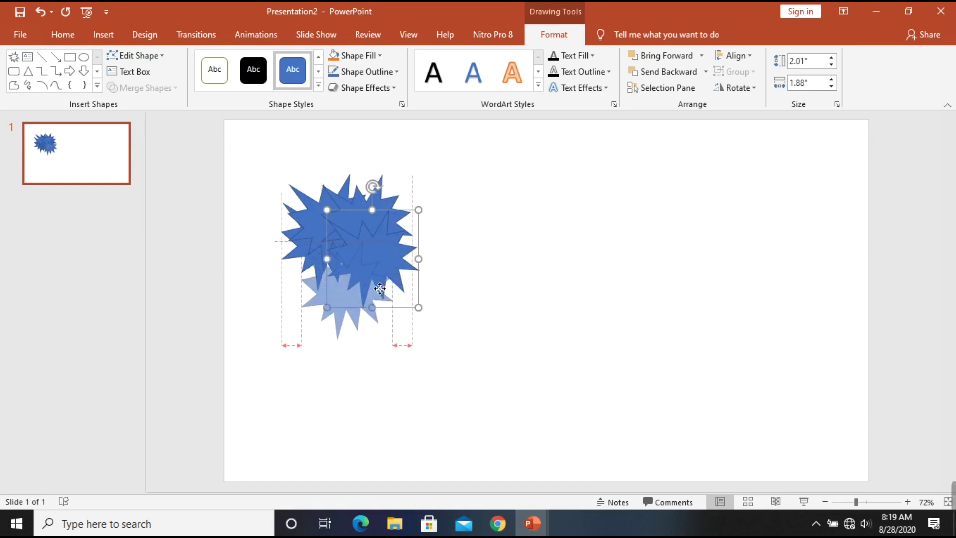
pyautogui.click(399, 309)
pyautogui.moveTo(363, 285)
pyautogui.mouseDown()
pyautogui.moveTo(316, 276)
pyautogui.moveTo(371, 344)
pyautogui.mouseUp()
pyautogui.click(341, 297)
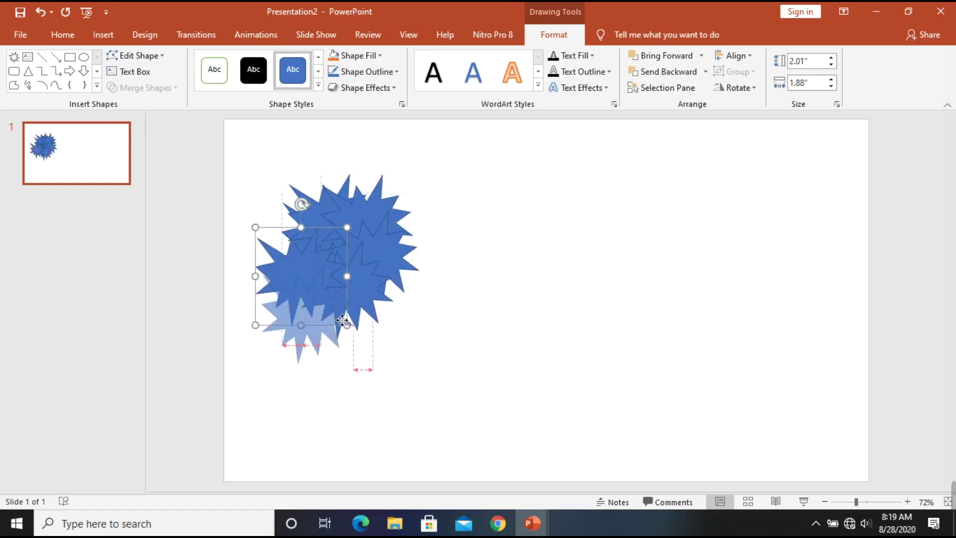
pyautogui.click(371, 343)
pyautogui.moveTo(320, 312); pyautogui.dragTo(427, 231)
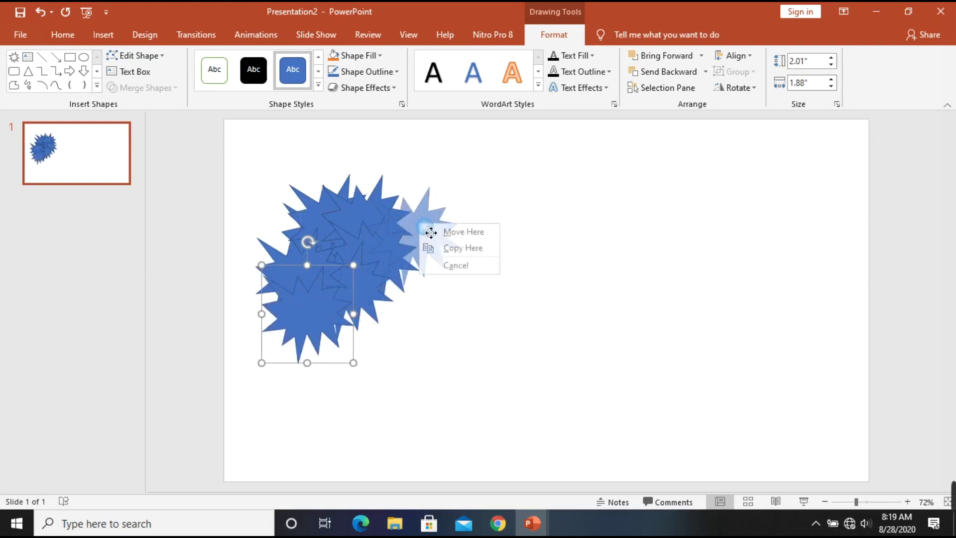
pyautogui.click(458, 249)
pyautogui.moveTo(450, 264)
pyautogui.mouseDown()
pyautogui.moveTo(412, 295)
pyautogui.moveTo(423, 298)
pyautogui.mouseUp()
pyautogui.click(431, 316)
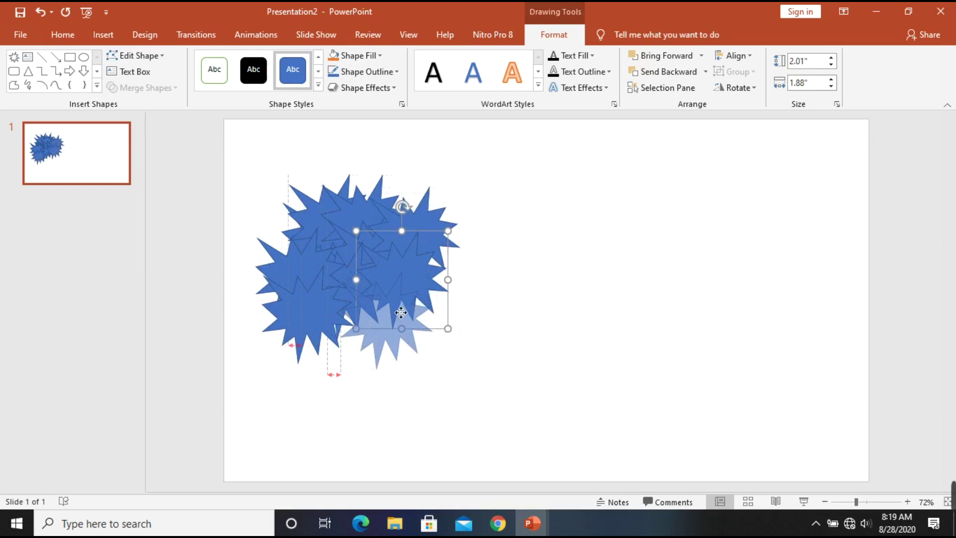
pyautogui.moveTo(423, 298); pyautogui.dragTo(417, 317)
pyautogui.click(442, 331)
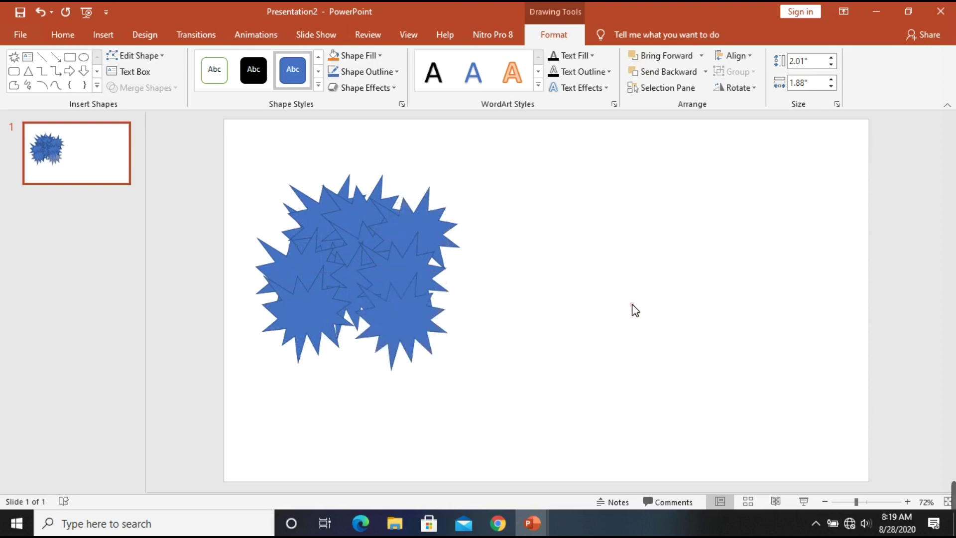
pyautogui.click(634, 308)
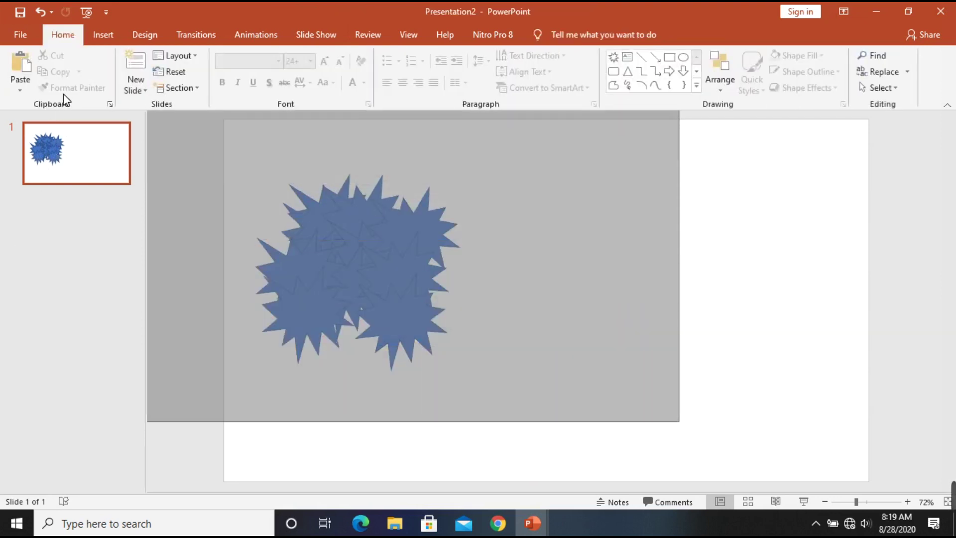
# Select every starburst and merge them into one shape with Merge Shapes > Union
pyautogui.hotkey('ctrl', 'a')
pyautogui.click(443, 241)
pyautogui.moveTo(380, 228)
pyautogui.mouseDown()
pyautogui.moveTo(416, 199)
pyautogui.moveTo(368, 204)
pyautogui.moveTo(396, 224)
pyautogui.moveTo(395, 214)
pyautogui.mouseUp()
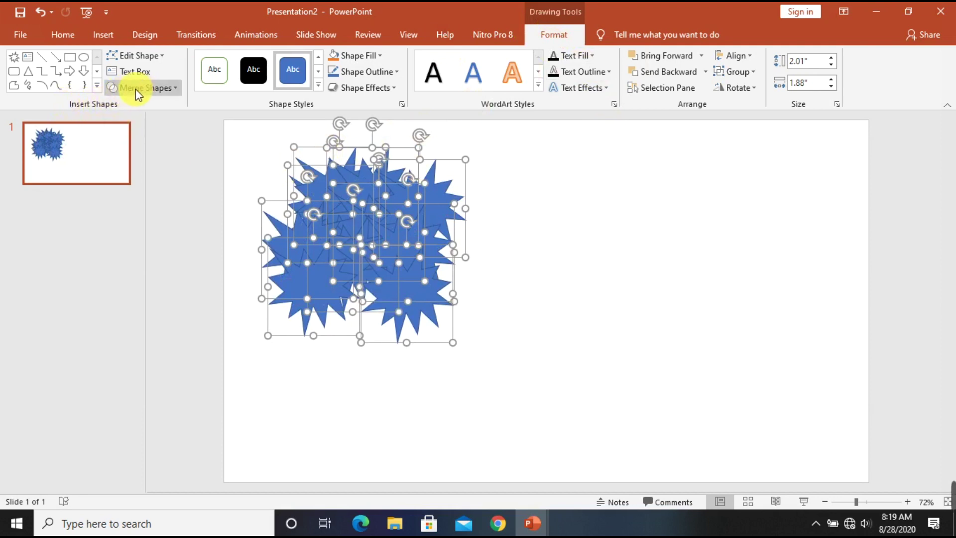
pyautogui.click(178, 85)
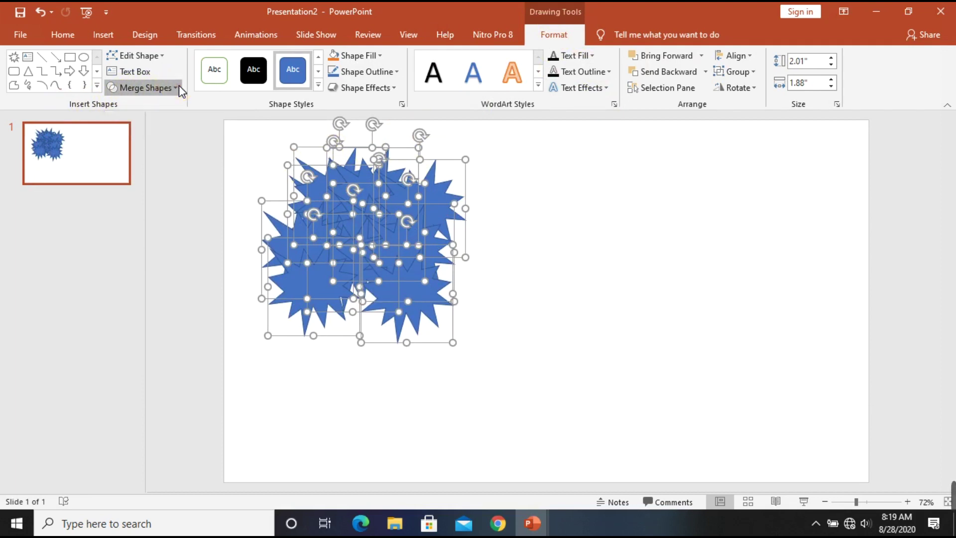
pyautogui.click(140, 106)
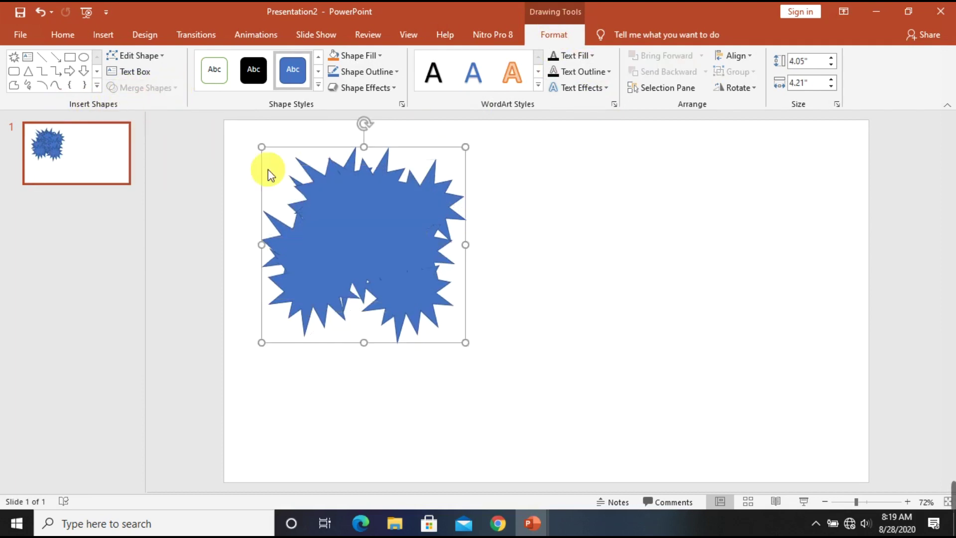
# Move the merged 4.05 by 4.21 inch starburst to the slide's upper left
pyautogui.moveTo(344, 211); pyautogui.dragTo(326, 211)
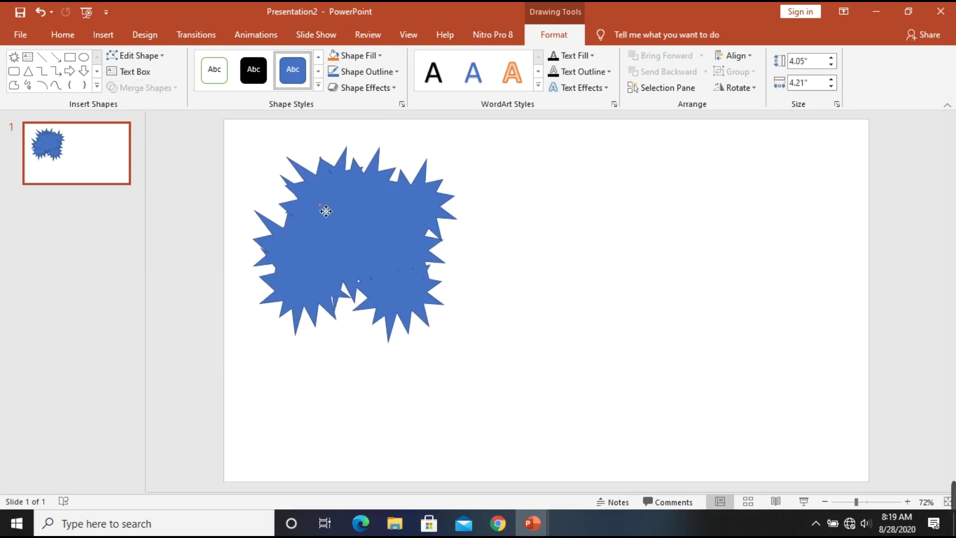
pyautogui.moveTo(325, 211); pyautogui.dragTo(415, 220)
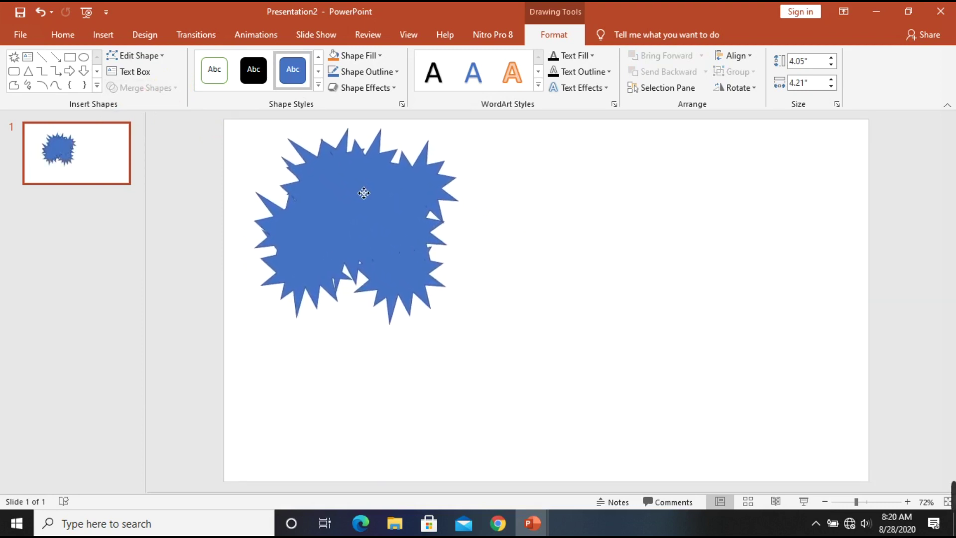
pyautogui.moveTo(415, 220); pyautogui.dragTo(364, 192)
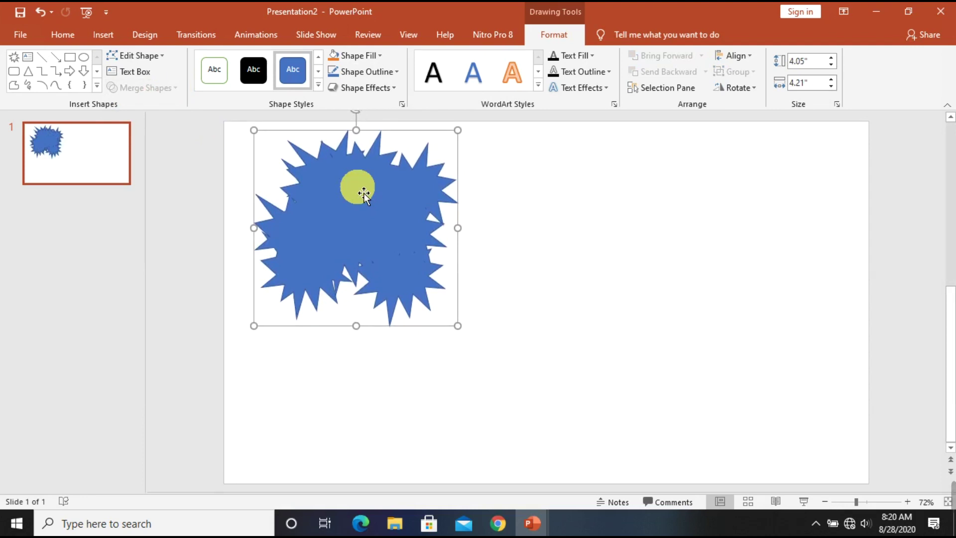
pyautogui.rightClick(363, 193)
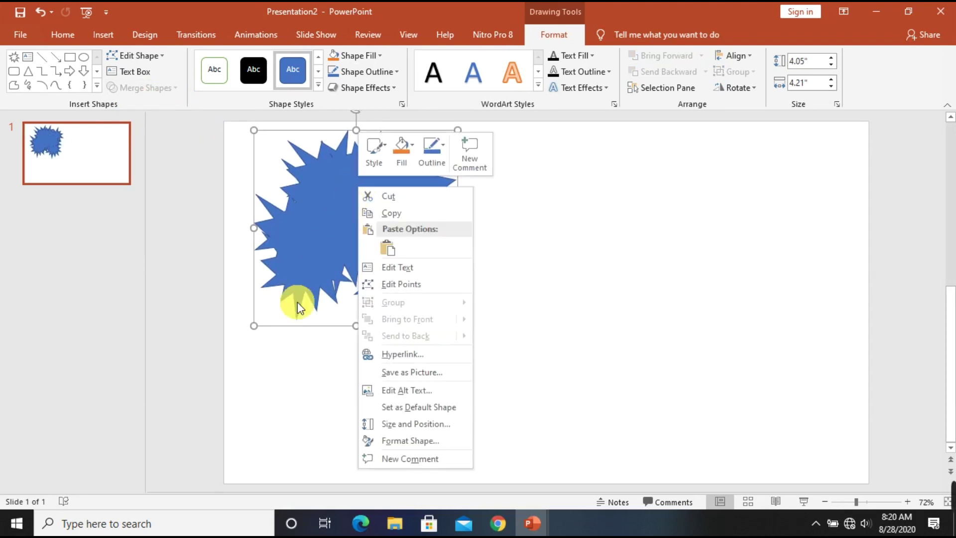
# Give the starburst a picture or texture fill and begin inserting a fill picture
pyautogui.click(429, 441)
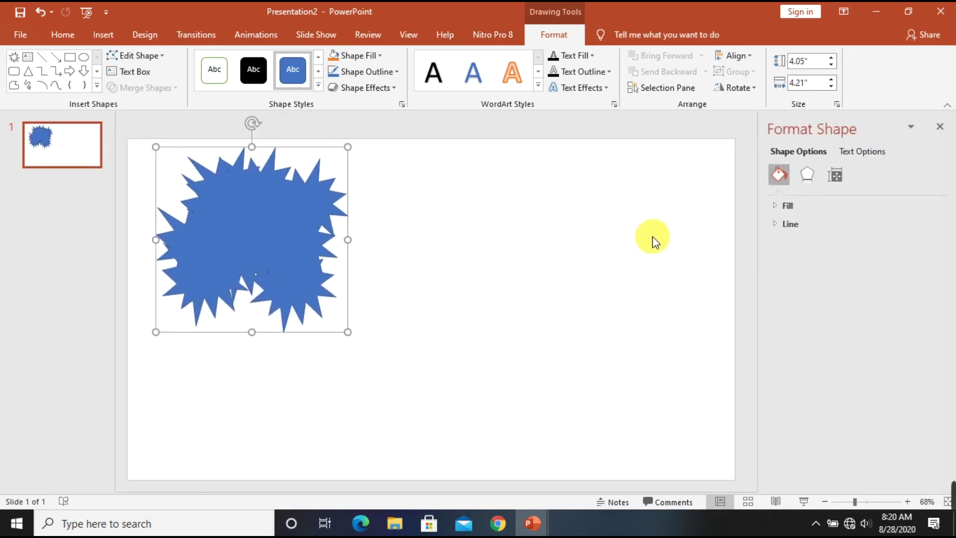
pyautogui.click(787, 207)
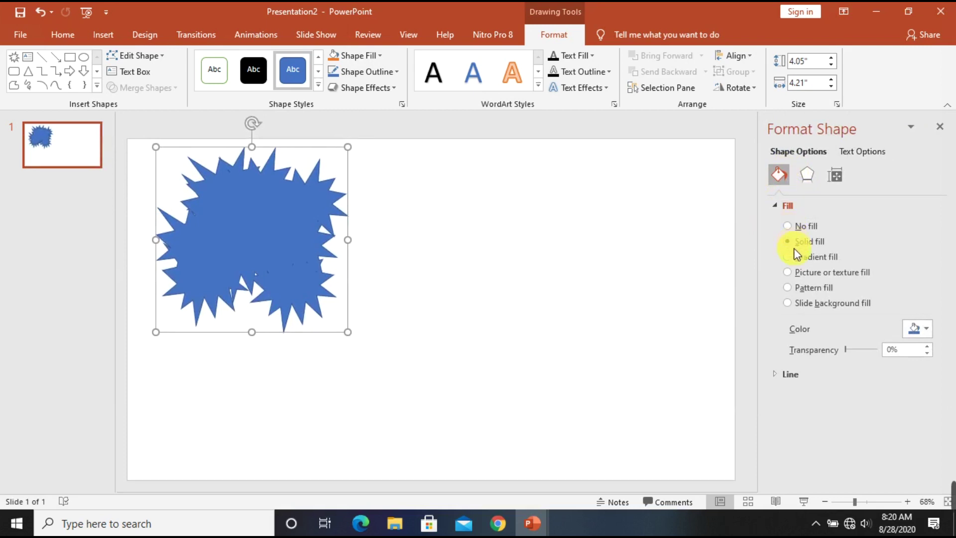
pyautogui.click(808, 272)
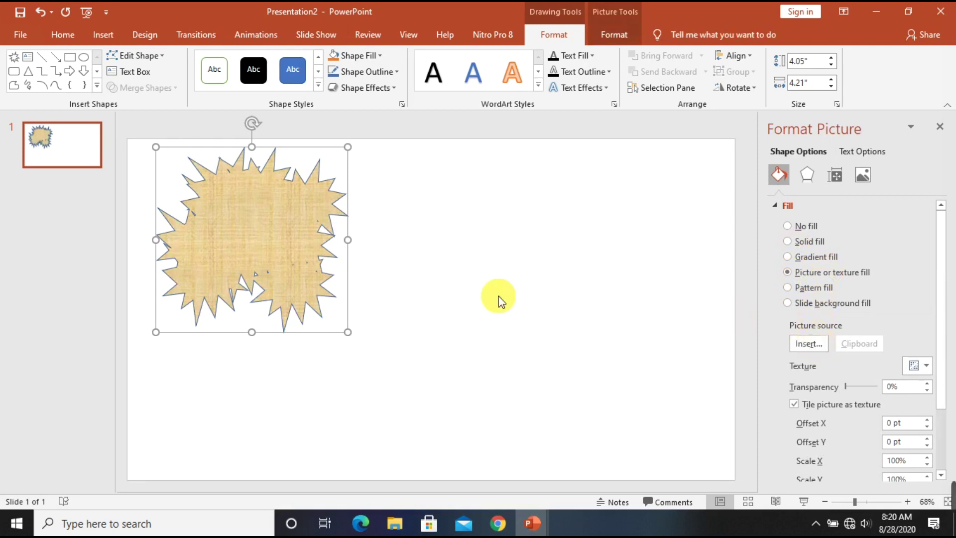
pyautogui.click(809, 343)
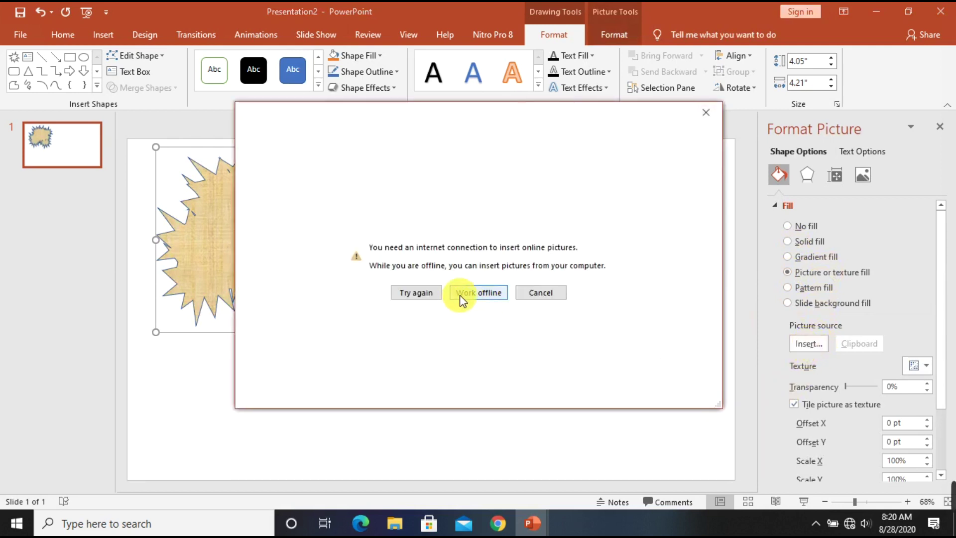
# Fill the starburst with 'WhatsApp Image 2020-08-03 at 09.22.42 (1)' from the Pictures folder
pyautogui.click(487, 295)
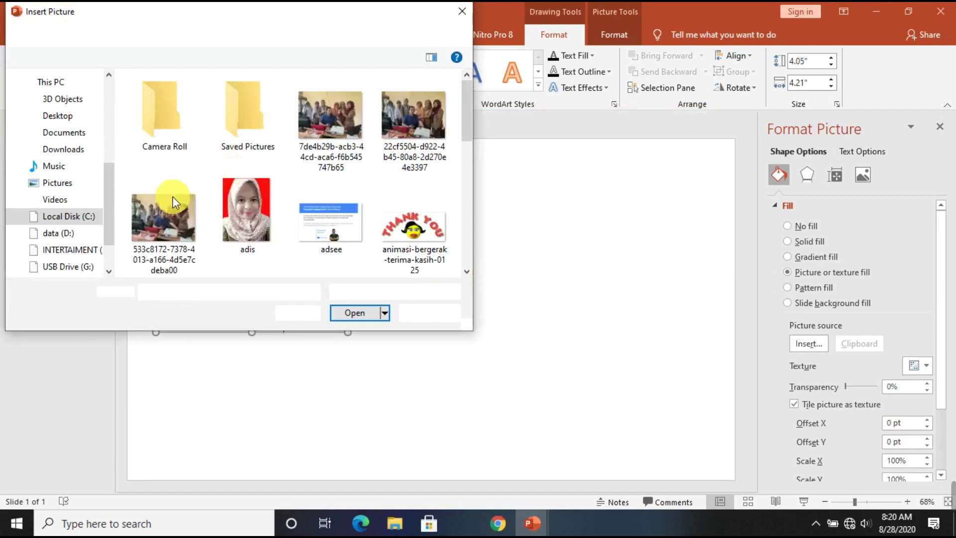
pyautogui.moveTo(468, 103)
pyautogui.mouseDown()
pyautogui.moveTo(470, 236)
pyautogui.moveTo(471, 98)
pyautogui.mouseUp()
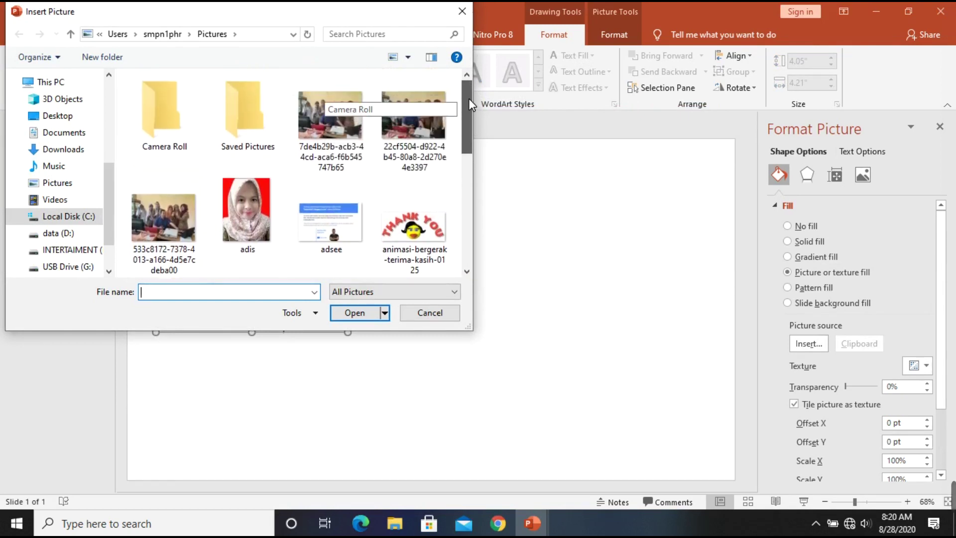
pyautogui.click(357, 139)
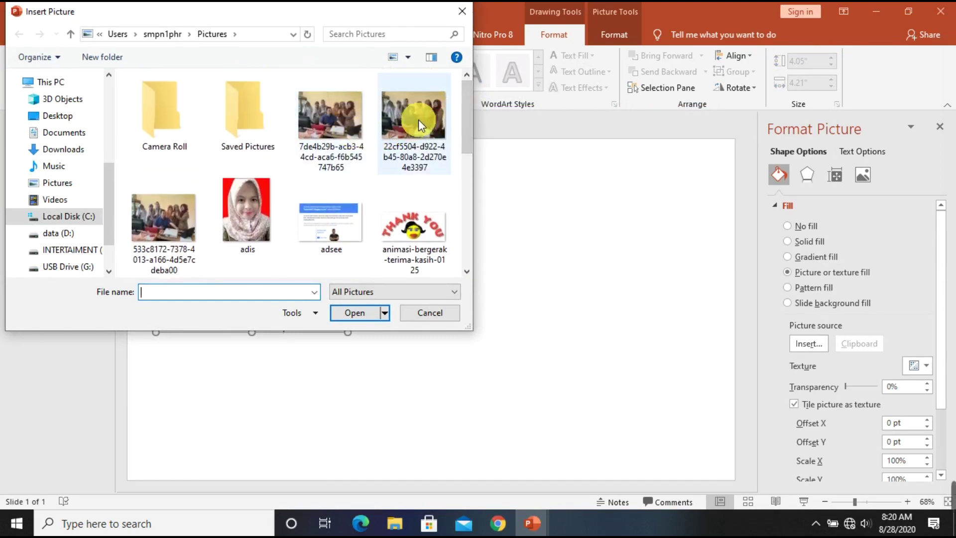
pyautogui.moveTo(470, 100); pyautogui.dragTo(454, 207)
pyautogui.click(288, 234)
pyautogui.click(254, 217)
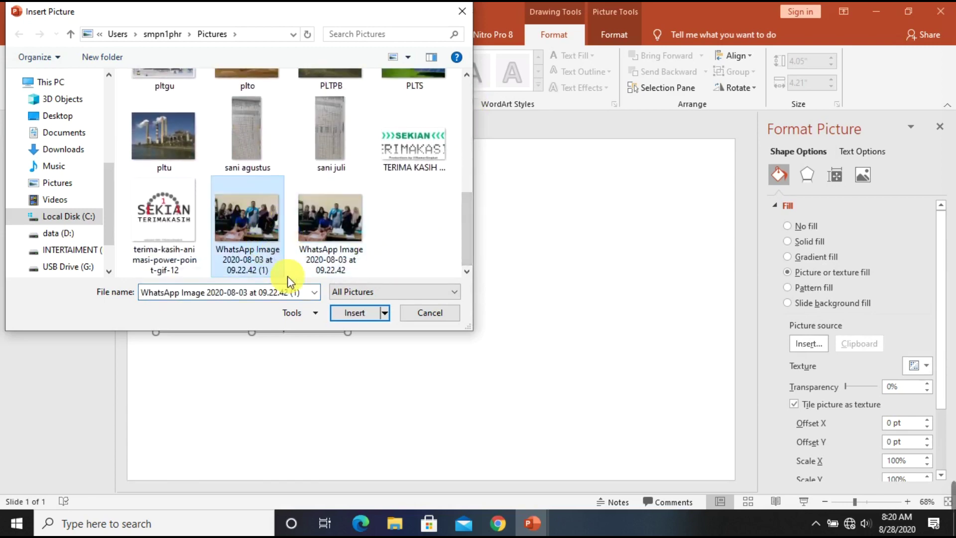
pyautogui.click(358, 311)
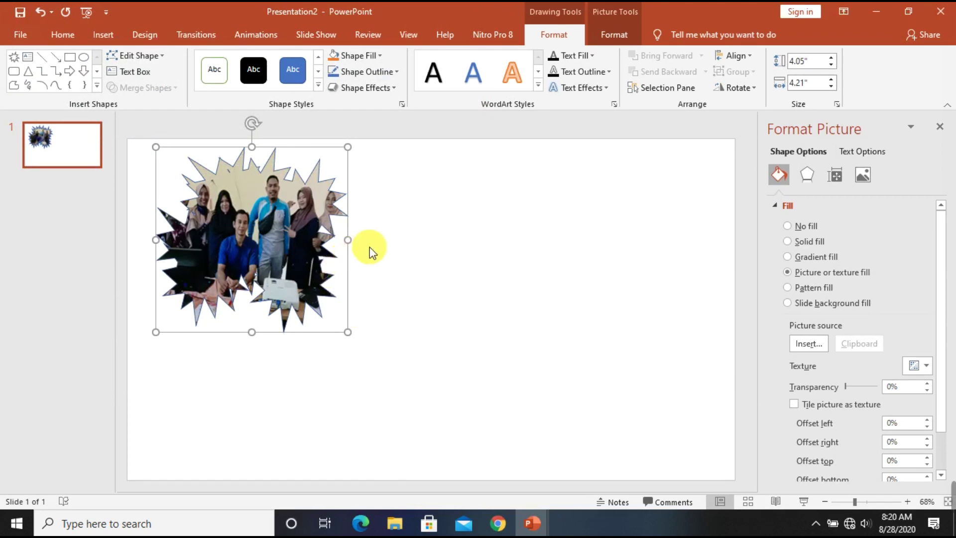
# Nudge the photo-filled starburst slightly down
pyautogui.click(377, 225)
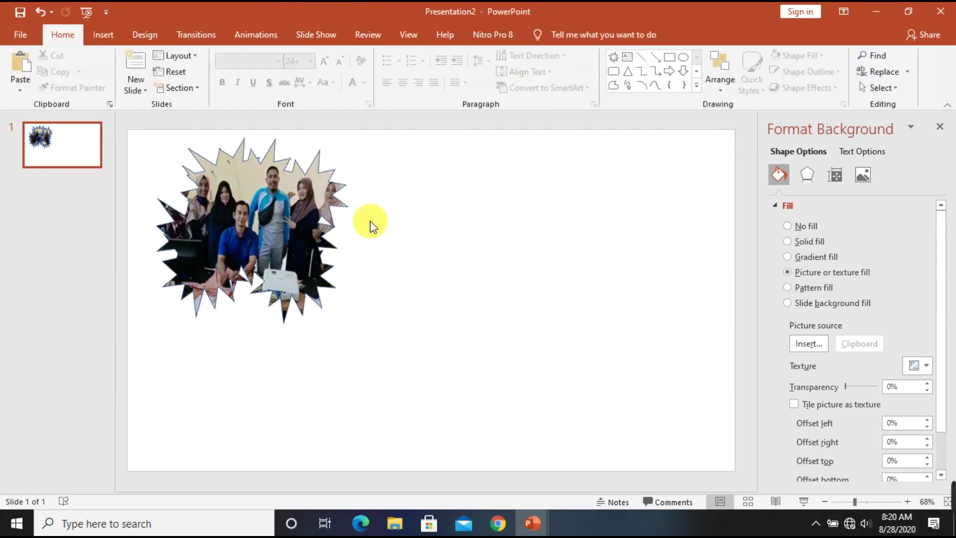
pyautogui.click(268, 219)
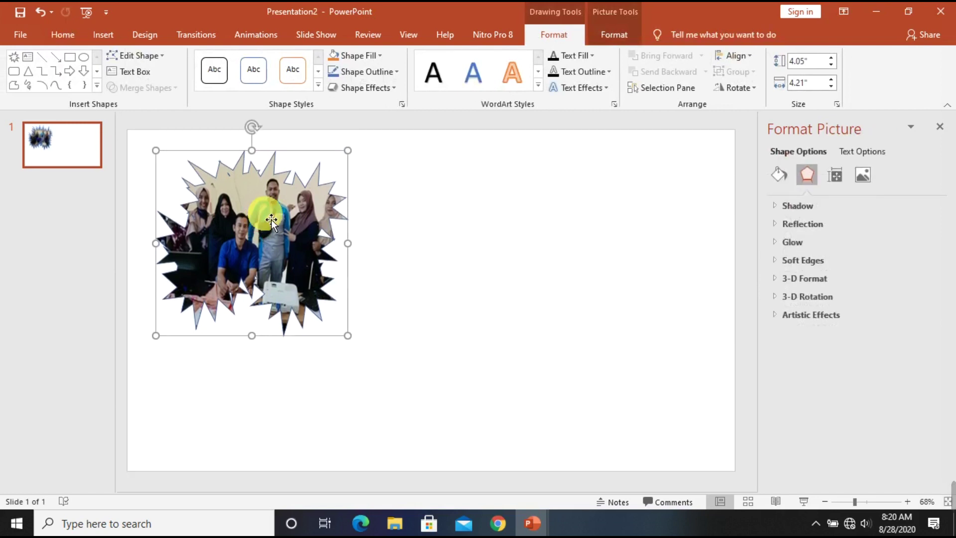
pyautogui.moveTo(271, 220); pyautogui.dragTo(271, 227)
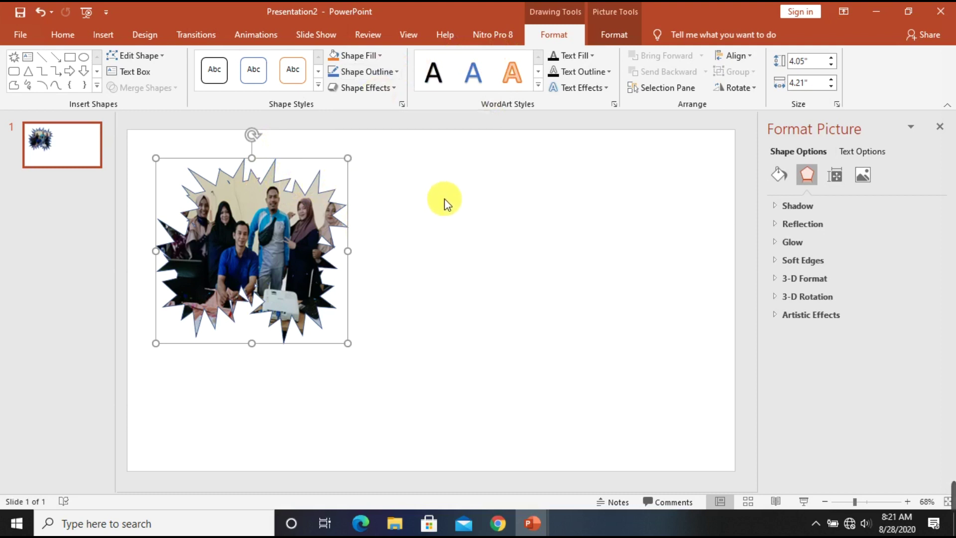
# Resize the starburst photo to about 3.42 by 3.82 inches, positioned at the upper left
pyautogui.moveTo(350, 342); pyautogui.dragTo(359, 224)
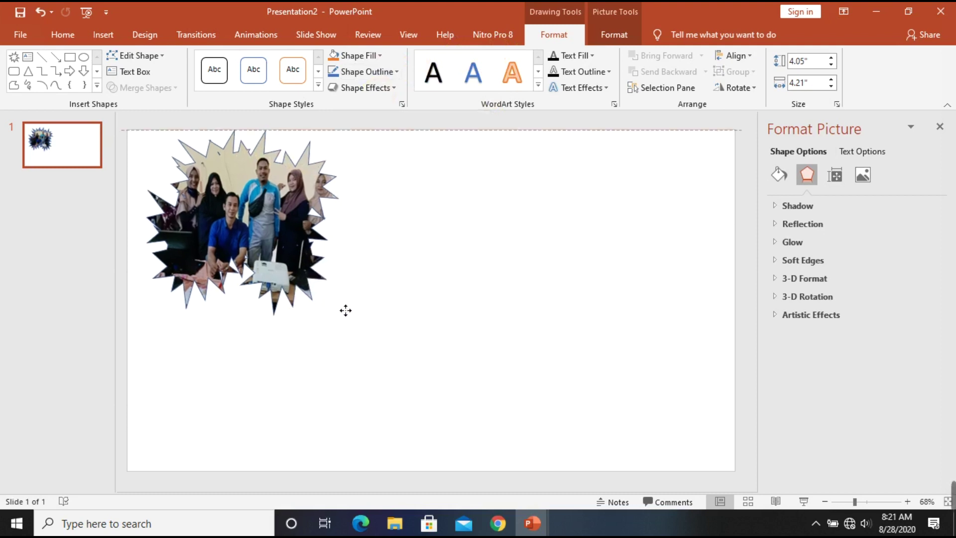
pyautogui.moveTo(348, 147); pyautogui.dragTo(330, 175)
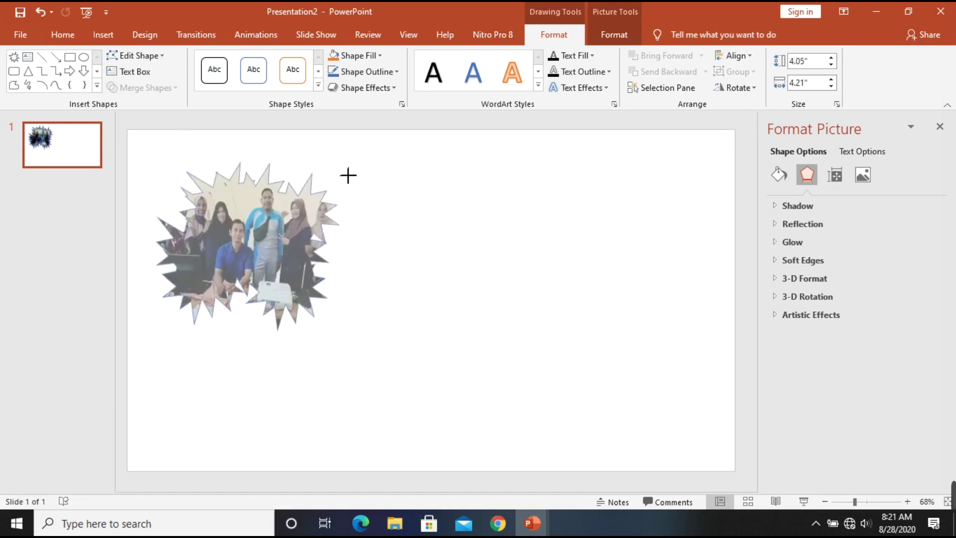
pyautogui.moveTo(303, 236); pyautogui.dragTo(309, 223)
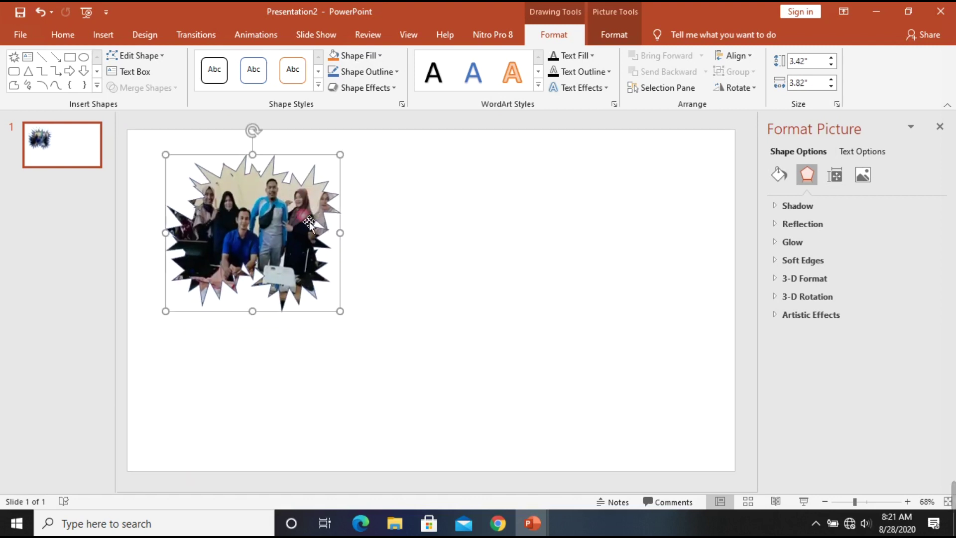
pyautogui.click(331, 377)
pyautogui.moveTo(294, 261); pyautogui.dragTo(341, 303)
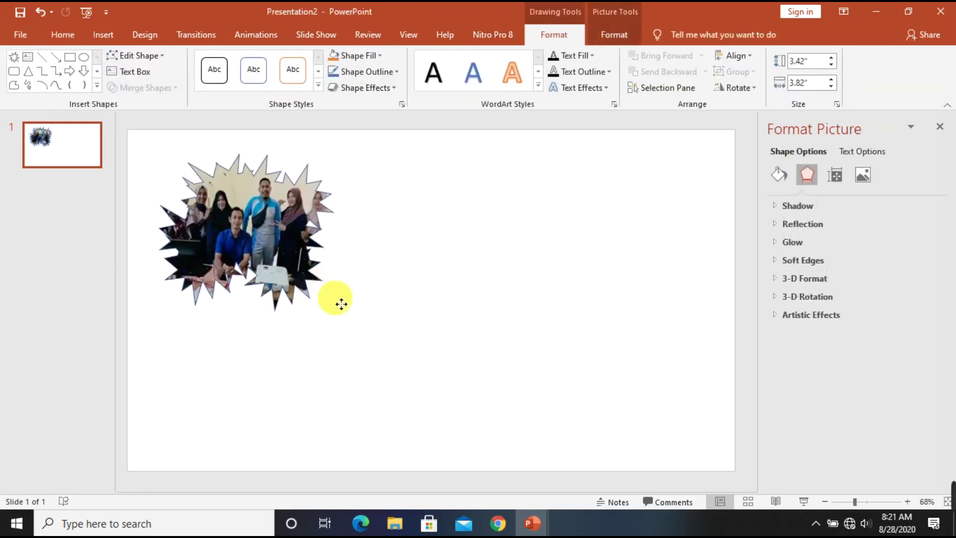
pyautogui.click(413, 275)
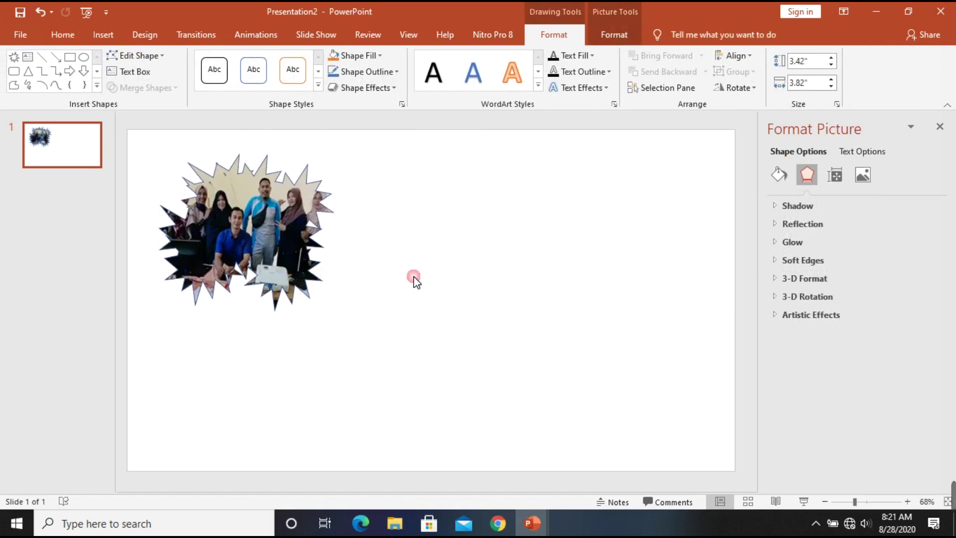
pyautogui.click(195, 173)
pyautogui.click(105, 38)
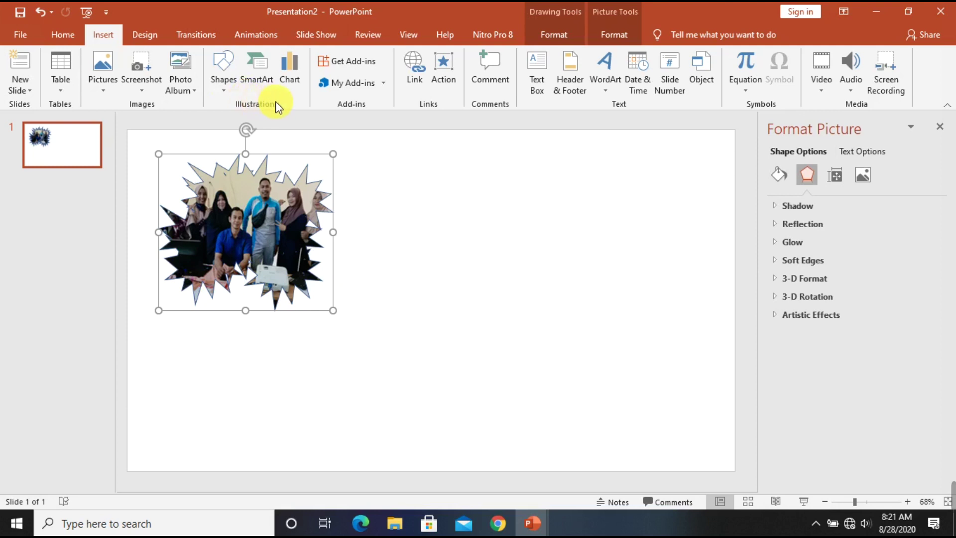
# Draw a Cloud shape, about 1.52 by 1.83 inches, to the right of the starburst photo
pyautogui.click(225, 92)
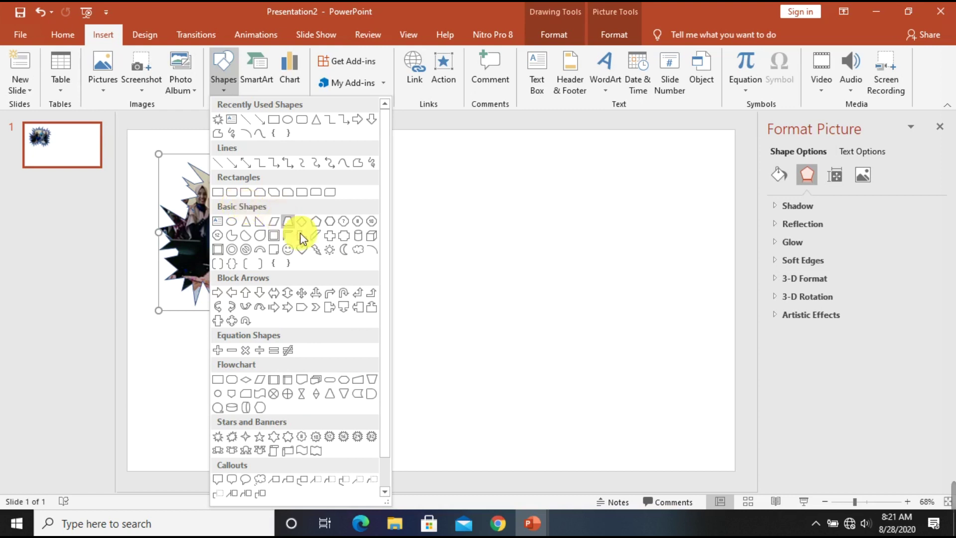
pyautogui.click(359, 256)
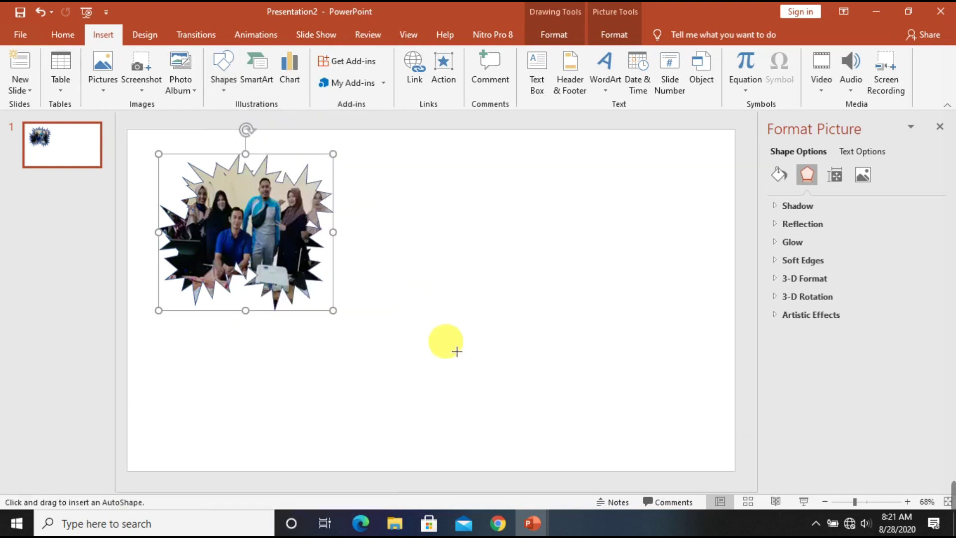
pyautogui.moveTo(409, 271)
pyautogui.mouseDown()
pyautogui.moveTo(462, 326)
pyautogui.moveTo(492, 341)
pyautogui.mouseUp()
# Duplicate the blue cloud above, right of, and lower right of the original
pyautogui.moveTo(476, 301)
pyautogui.mouseDown()
pyautogui.moveTo(478, 278)
pyautogui.moveTo(554, 298)
pyautogui.moveTo(526, 326)
pyautogui.mouseUp()
pyautogui.click(494, 288)
pyautogui.click(556, 298)
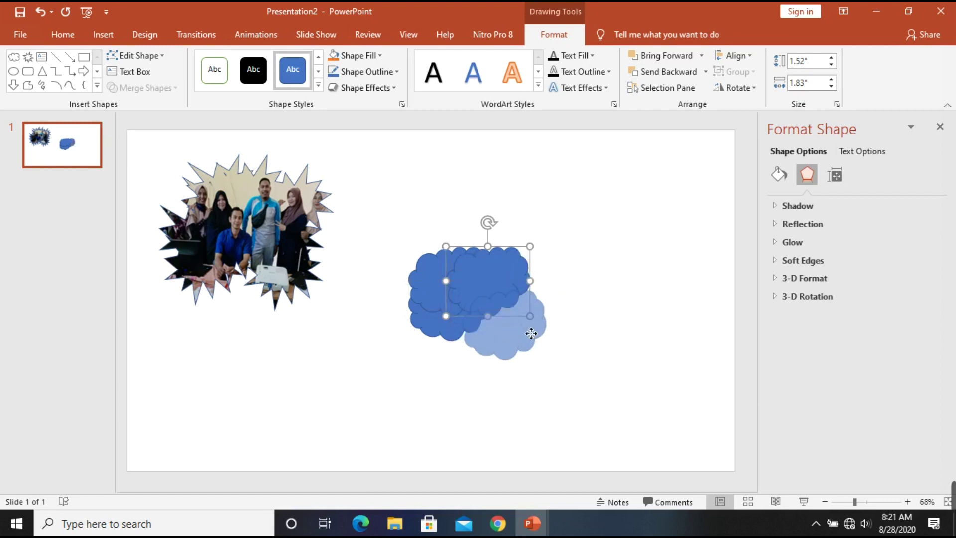
pyautogui.click(579, 351)
pyautogui.moveTo(551, 330)
pyautogui.mouseDown()
pyautogui.moveTo(561, 370)
pyautogui.moveTo(485, 367)
pyautogui.mouseUp()
pyautogui.click(560, 378)
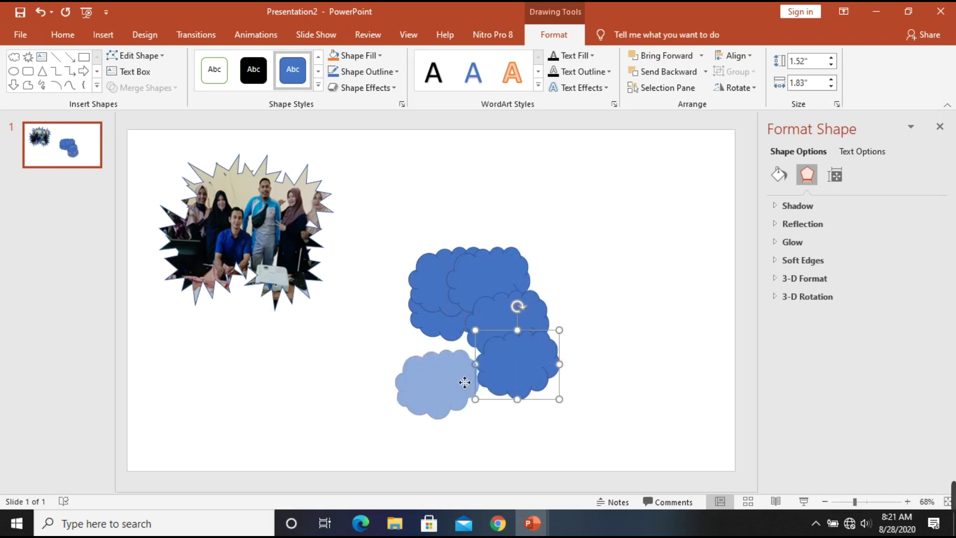
pyautogui.click(498, 378)
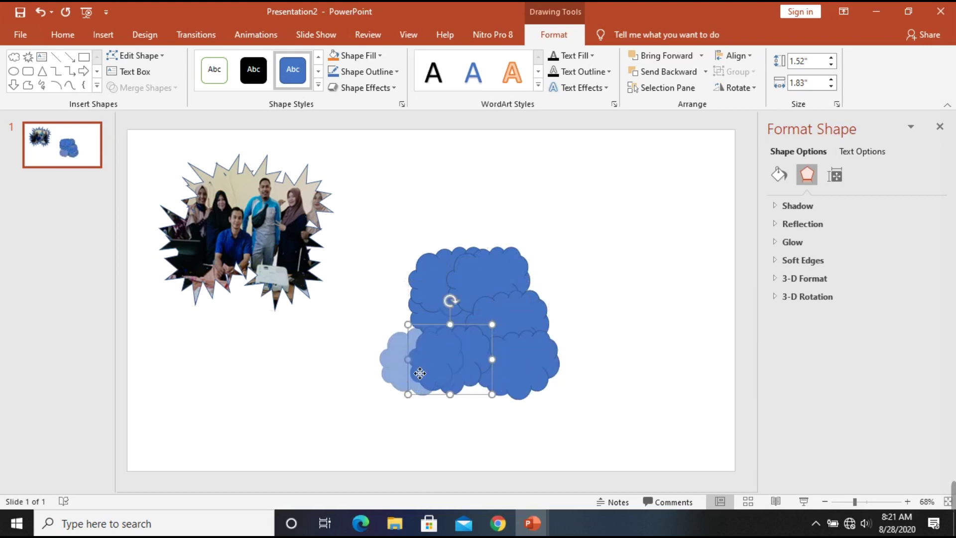
# Add more cloud copies at the left, bottom and upper right, then marquee-select the whole cluster
pyautogui.moveTo(497, 378)
pyautogui.mouseDown()
pyautogui.moveTo(432, 364)
pyautogui.moveTo(492, 394)
pyautogui.mouseUp()
pyautogui.click(454, 382)
pyautogui.click(528, 413)
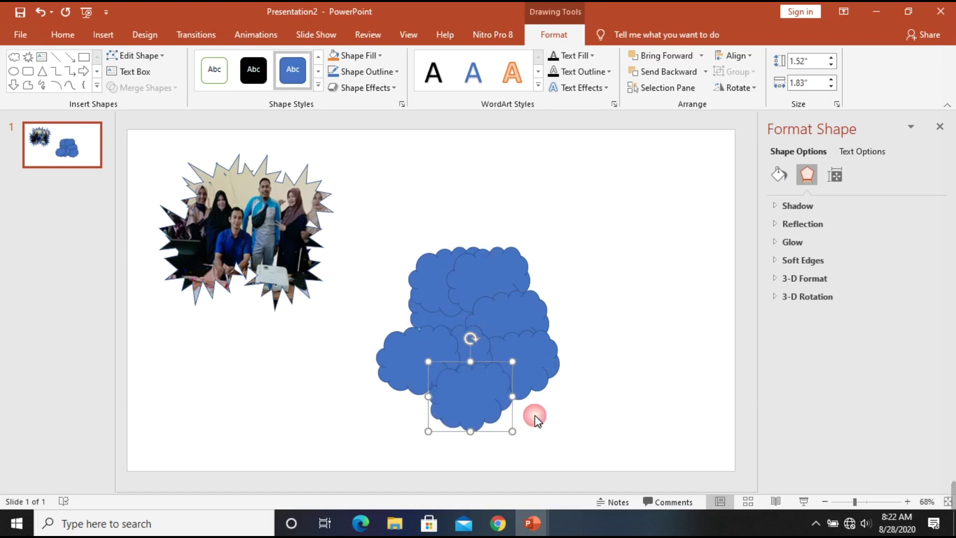
pyautogui.moveTo(527, 362); pyautogui.dragTo(573, 306)
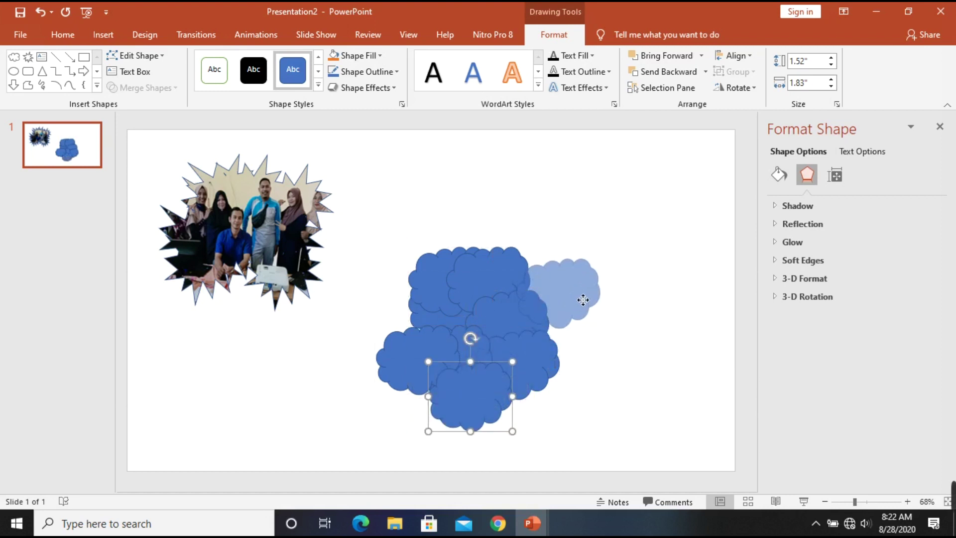
pyautogui.click(602, 326)
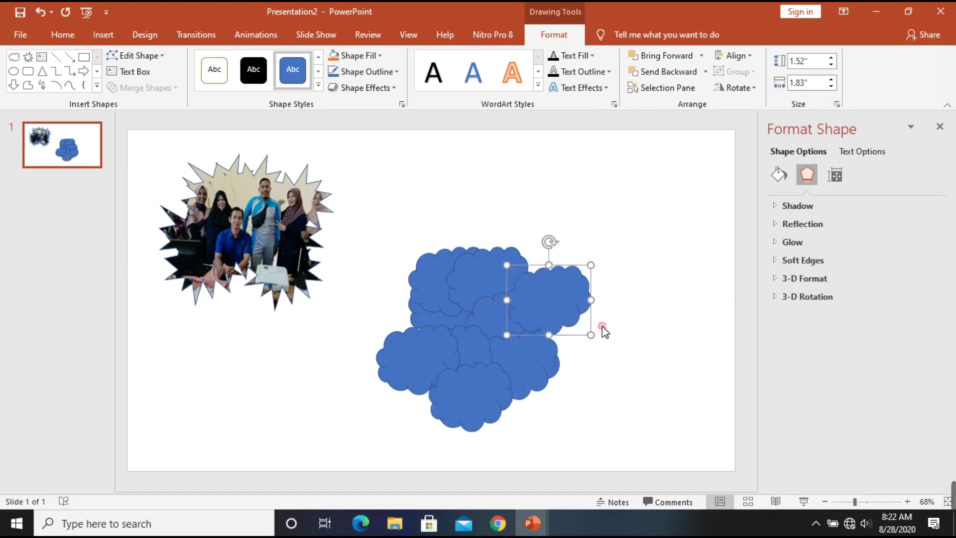
pyautogui.click(650, 360)
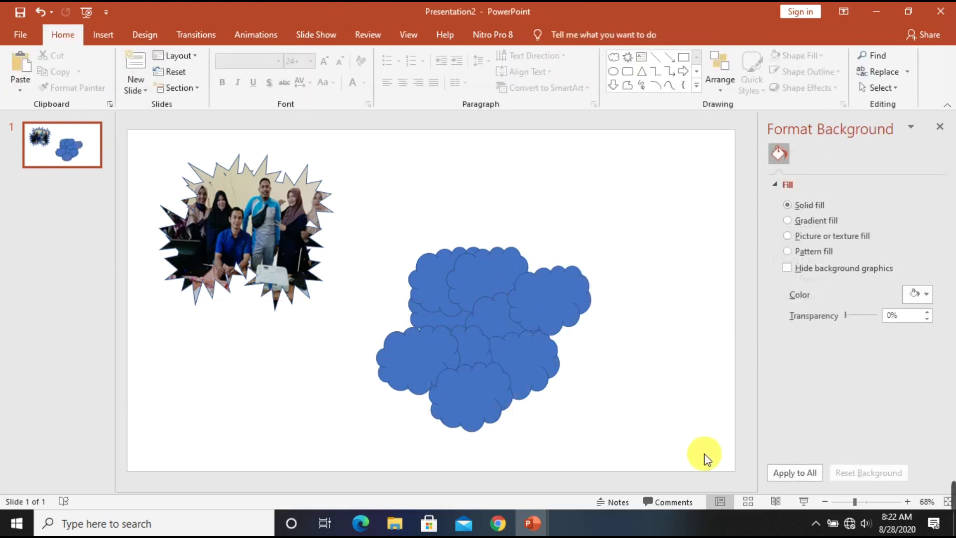
pyautogui.moveTo(721, 440); pyautogui.dragTo(384, 187)
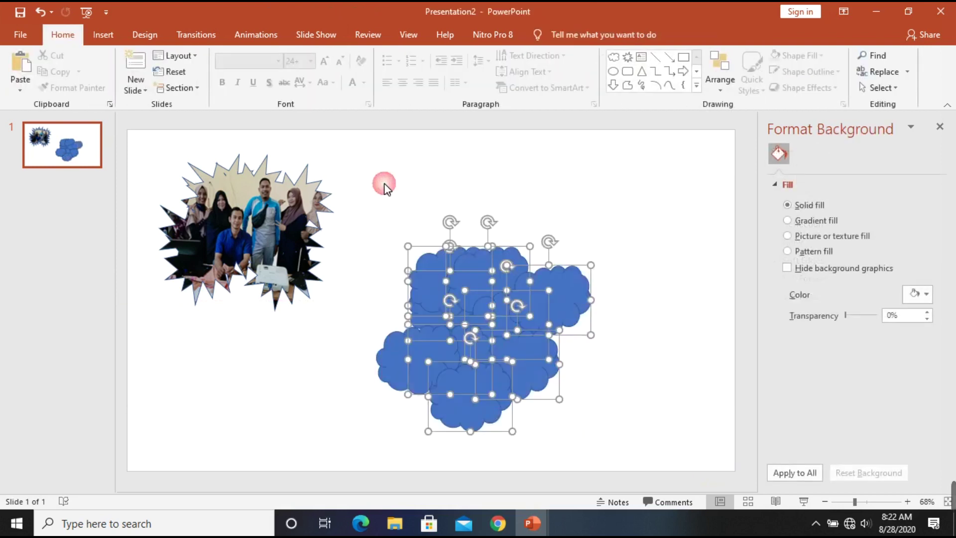
# Reselect the cloud cluster and shift it slightly up and right beside the photo
pyautogui.moveTo(476, 285); pyautogui.dragTo(537, 285)
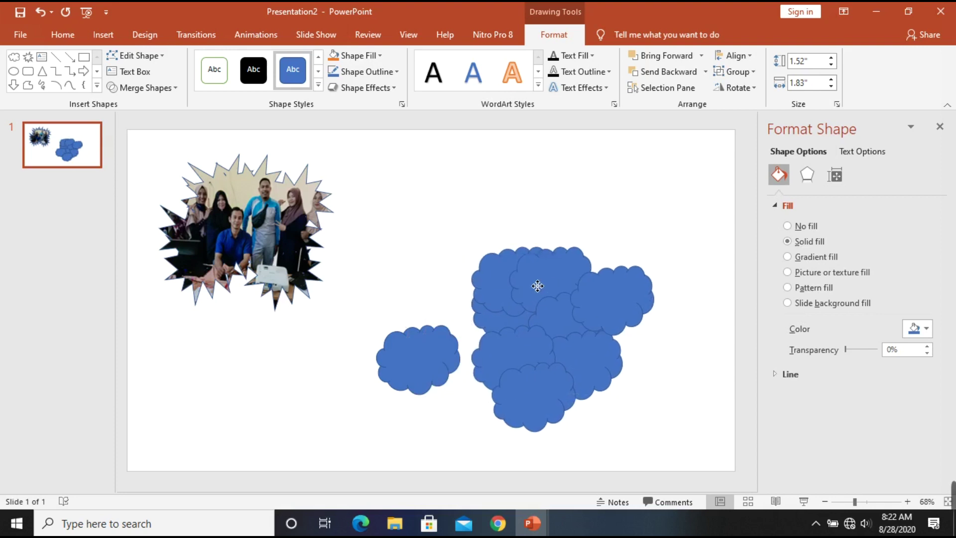
pyautogui.moveTo(537, 286); pyautogui.dragTo(472, 284)
pyautogui.click(327, 443)
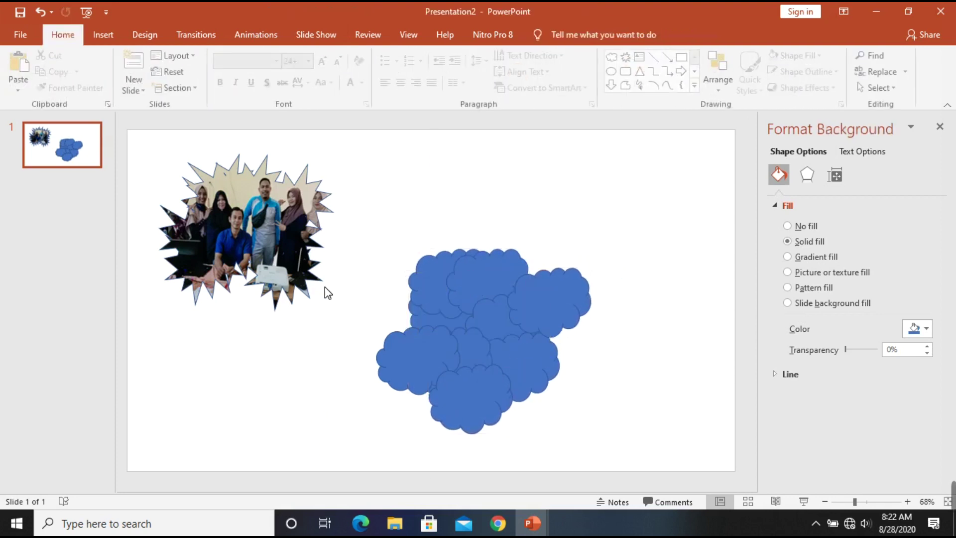
pyautogui.moveTo(679, 449)
pyautogui.mouseDown()
pyautogui.moveTo(317, 313)
pyautogui.moveTo(349, 195)
pyautogui.mouseUp()
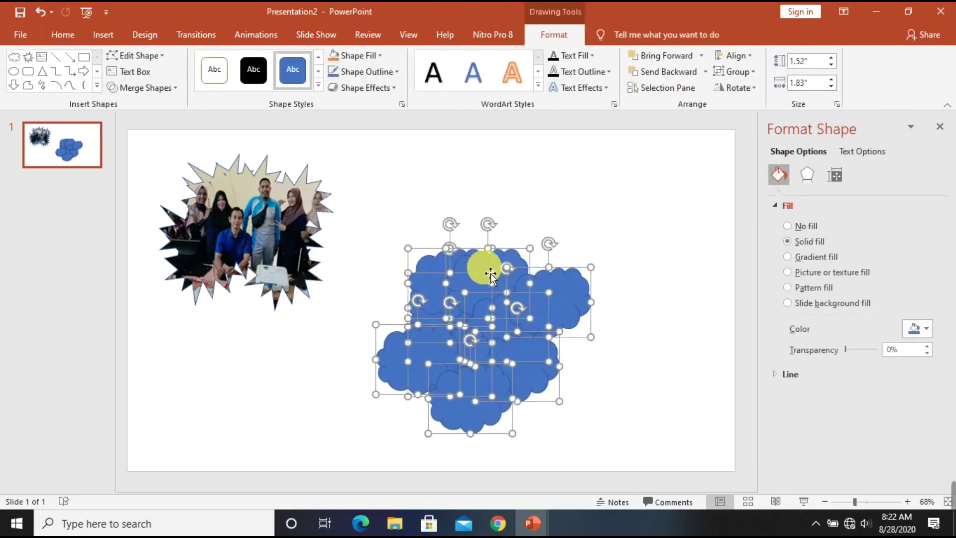
pyautogui.moveTo(490, 274); pyautogui.dragTo(520, 264)
pyautogui.click(455, 295)
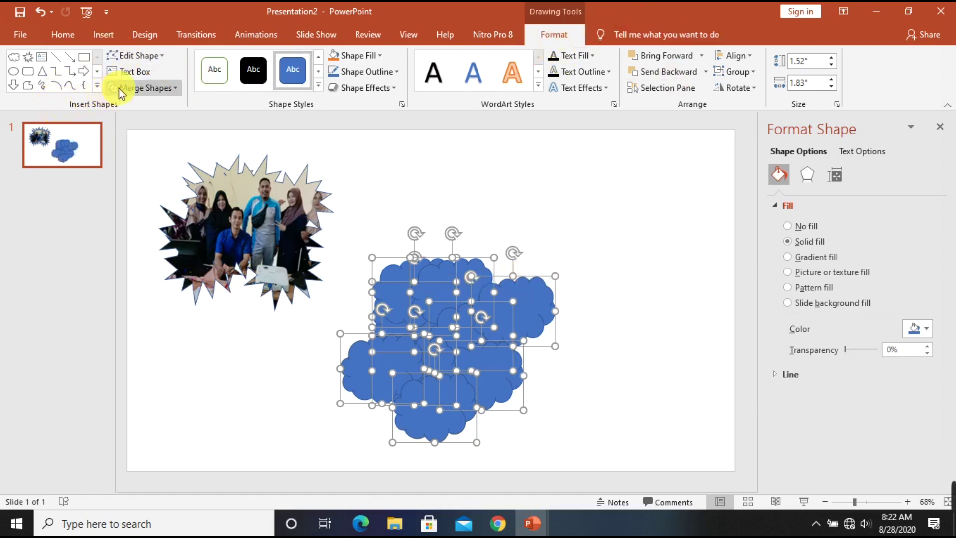
# Union the clouds into one shape and move the merged cloud up and right
pyautogui.click(175, 89)
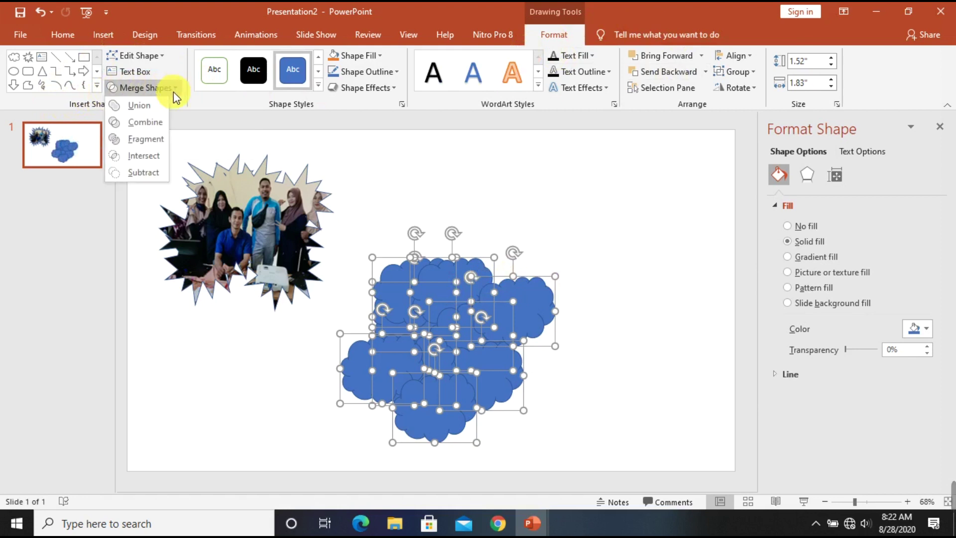
pyautogui.click(150, 106)
pyautogui.click(149, 106)
pyautogui.moveTo(478, 329); pyautogui.dragTo(539, 225)
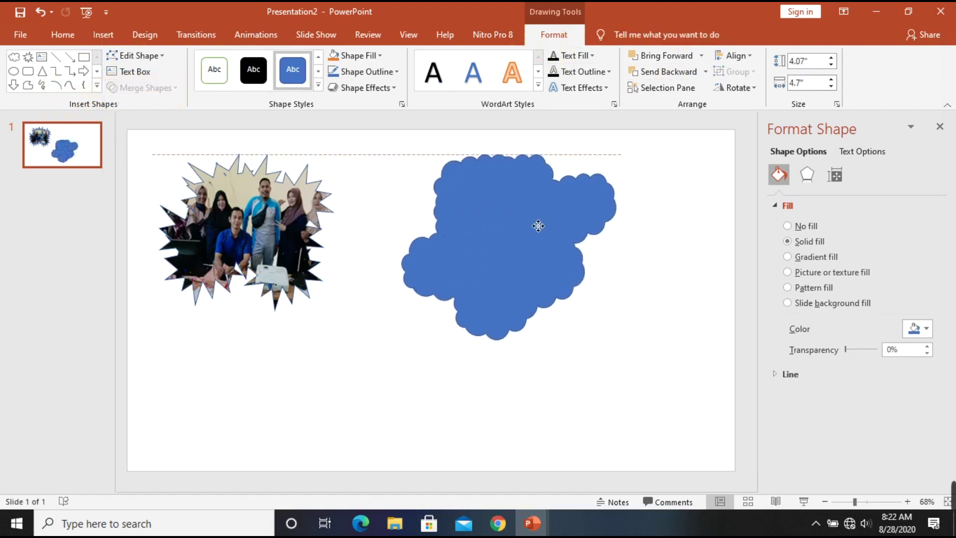
# Give the merged cloud a picture fill of the pltu power-plant photo and move it left and down
pyautogui.rightClick(532, 220)
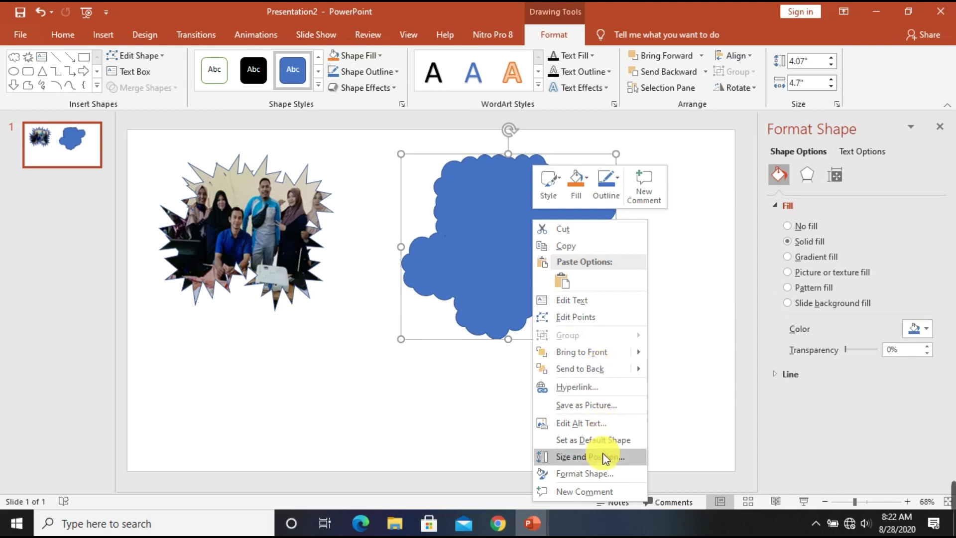
pyautogui.click(605, 478)
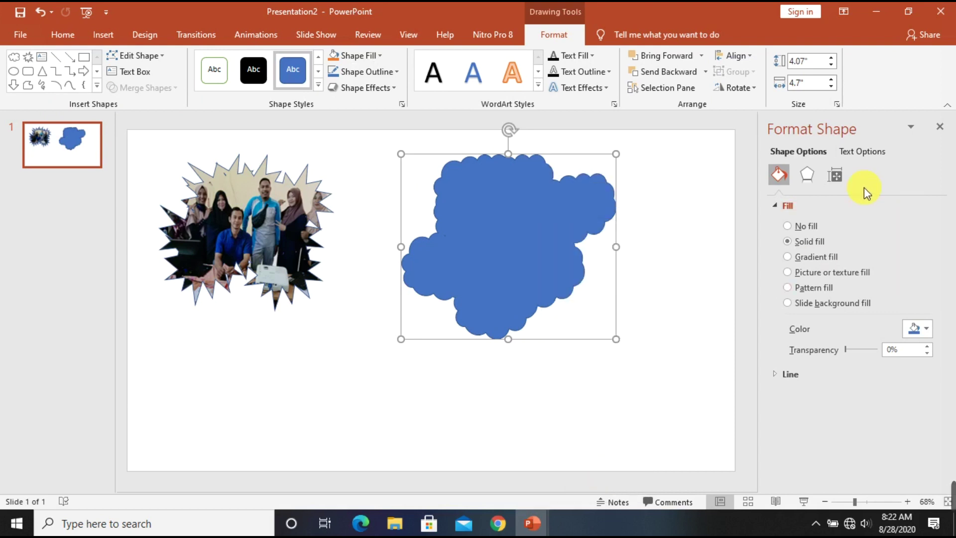
pyautogui.click(798, 277)
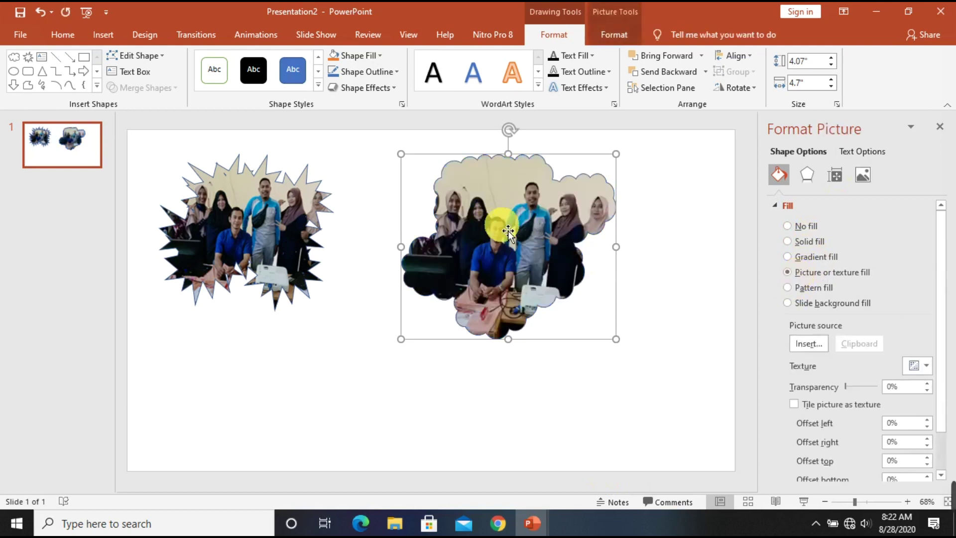
pyautogui.click(812, 343)
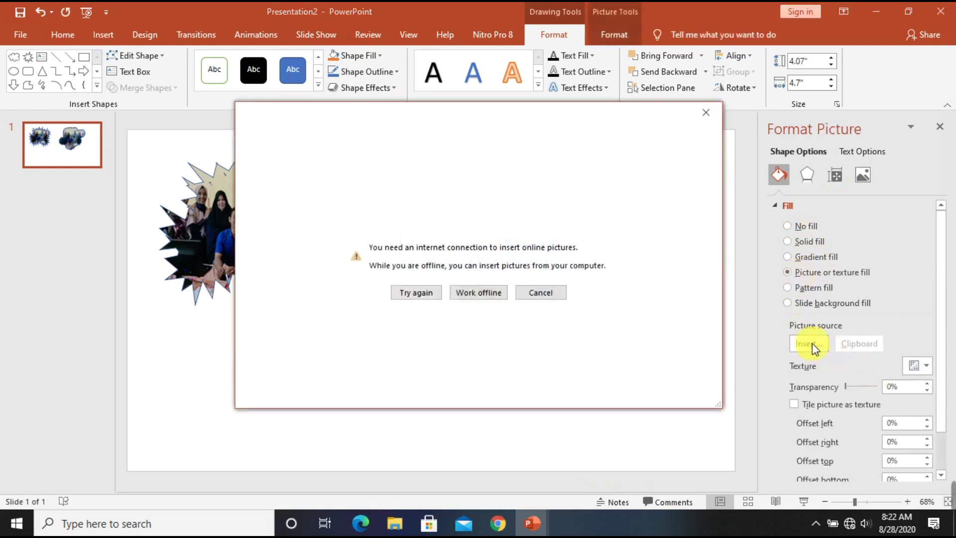
pyautogui.click(487, 294)
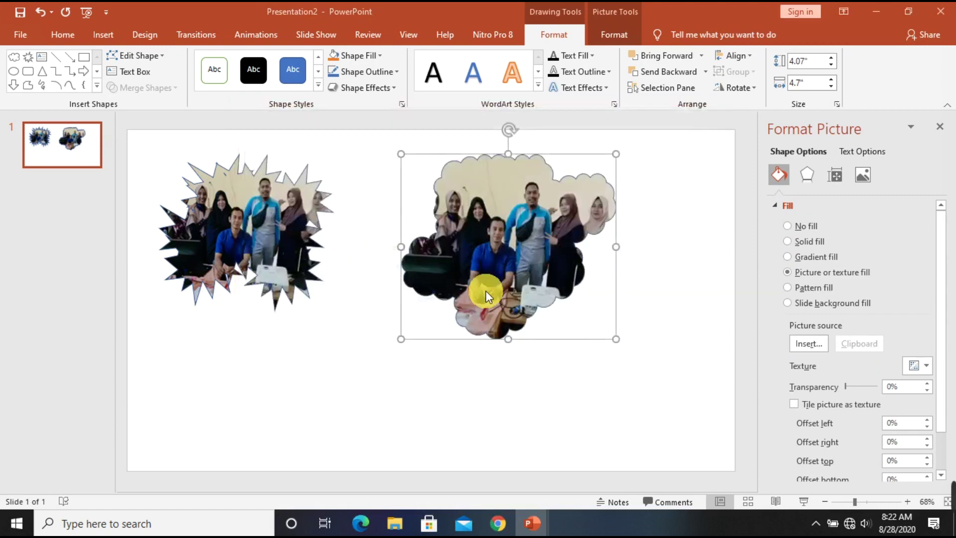
pyautogui.moveTo(464, 103); pyautogui.dragTo(466, 147)
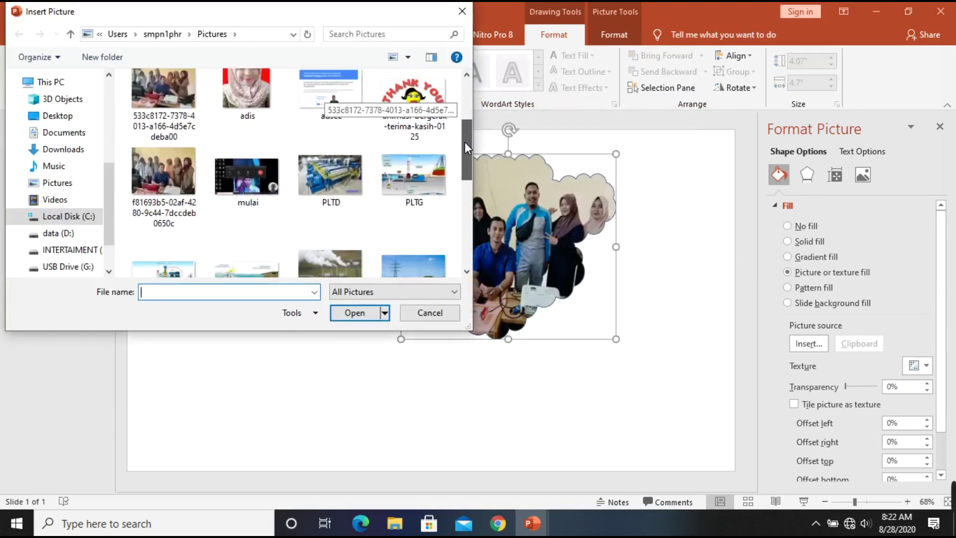
pyautogui.moveTo(467, 147); pyautogui.dragTo(466, 184)
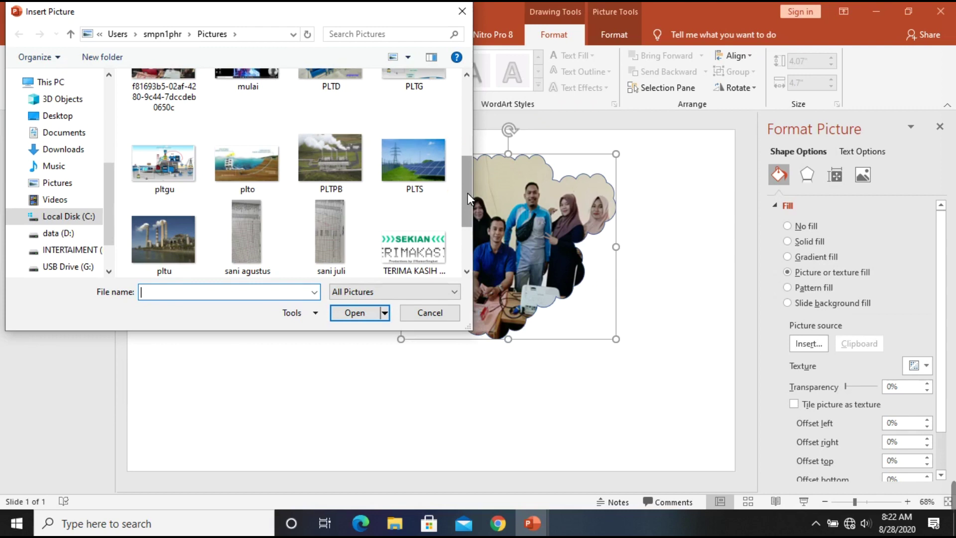
pyautogui.moveTo(467, 192); pyautogui.dragTo(460, 210)
pyautogui.click(146, 193)
pyautogui.click(355, 319)
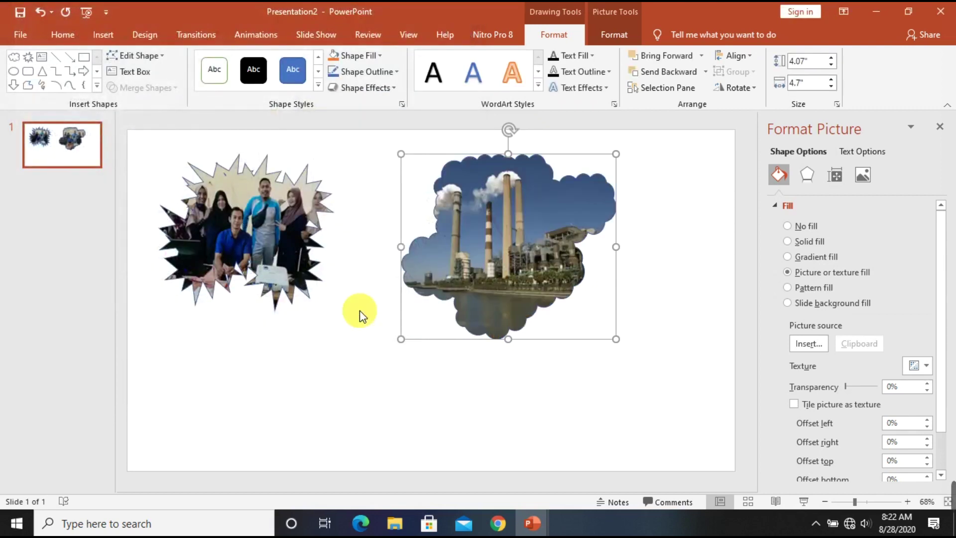
pyautogui.moveTo(542, 205)
pyautogui.mouseDown()
pyautogui.moveTo(448, 304)
pyautogui.moveTo(411, 325)
pyautogui.mouseUp()
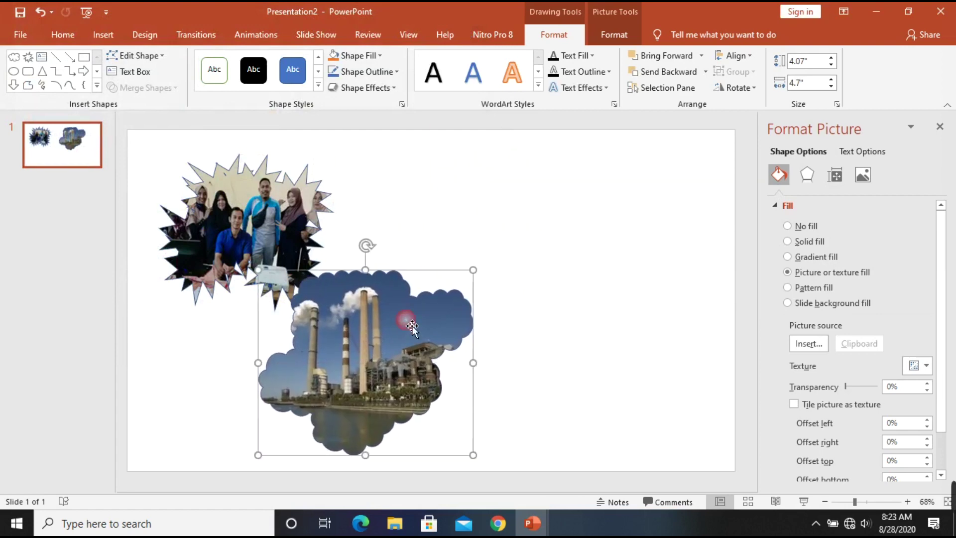
# Shrink the pltu cloud to about 2.84 × 3.79 inches and tuck it under the raised starburst photo
pyautogui.click(484, 279)
pyautogui.click(448, 298)
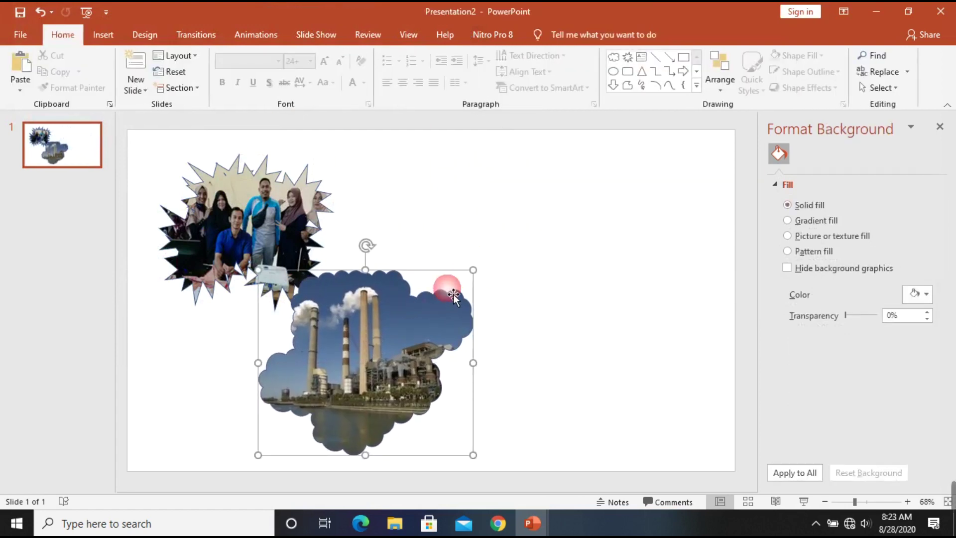
pyautogui.moveTo(474, 272)
pyautogui.mouseDown()
pyautogui.moveTo(417, 346)
pyautogui.moveTo(426, 305)
pyautogui.mouseUp()
pyautogui.moveTo(374, 361); pyautogui.dragTo(277, 389)
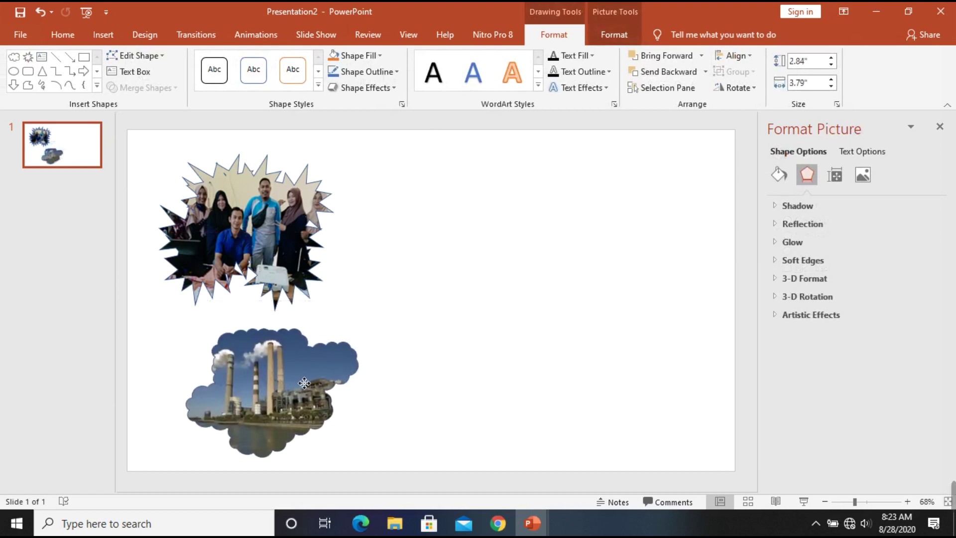
pyautogui.moveTo(256, 234)
pyautogui.mouseDown()
pyautogui.moveTo(268, 241)
pyautogui.moveTo(261, 234)
pyautogui.mouseUp()
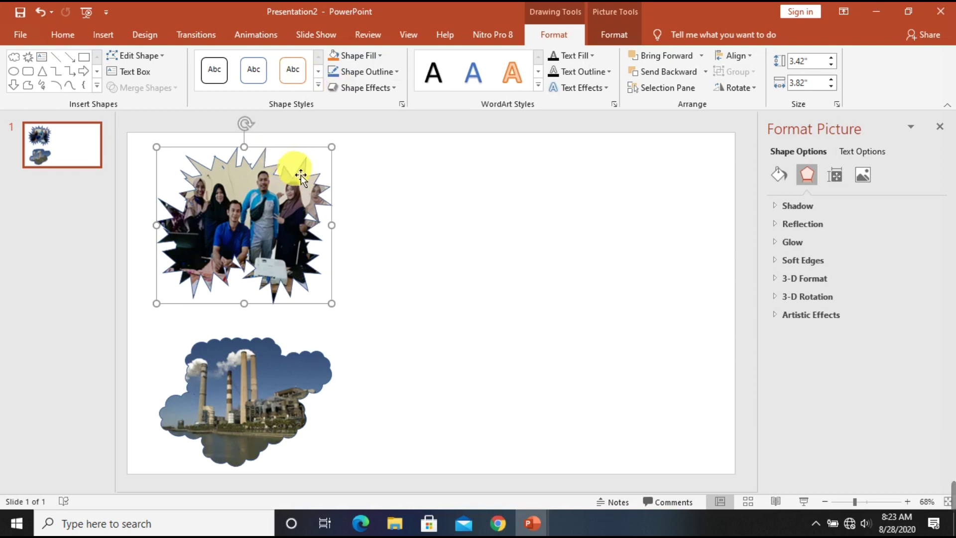
pyautogui.moveTo(272, 408); pyautogui.dragTo(265, 386)
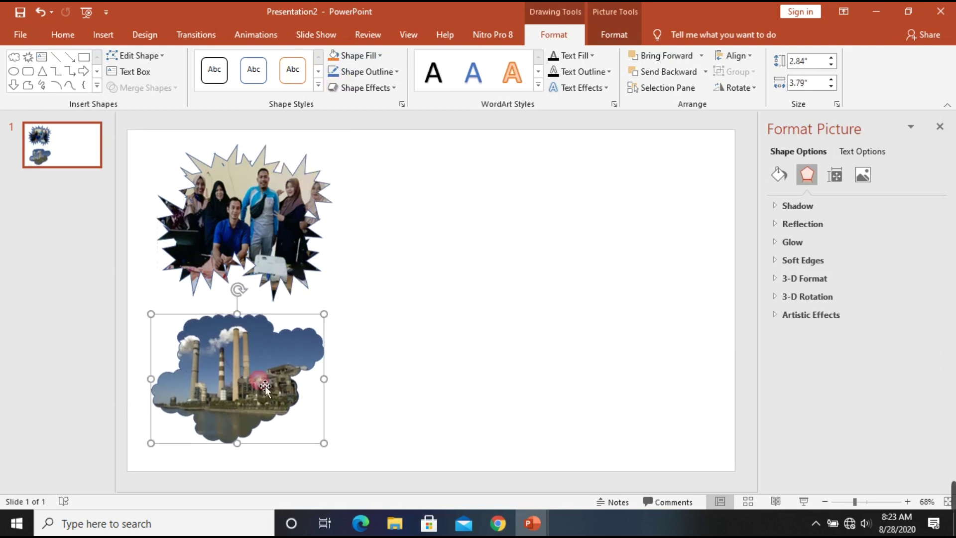
pyautogui.click(285, 391)
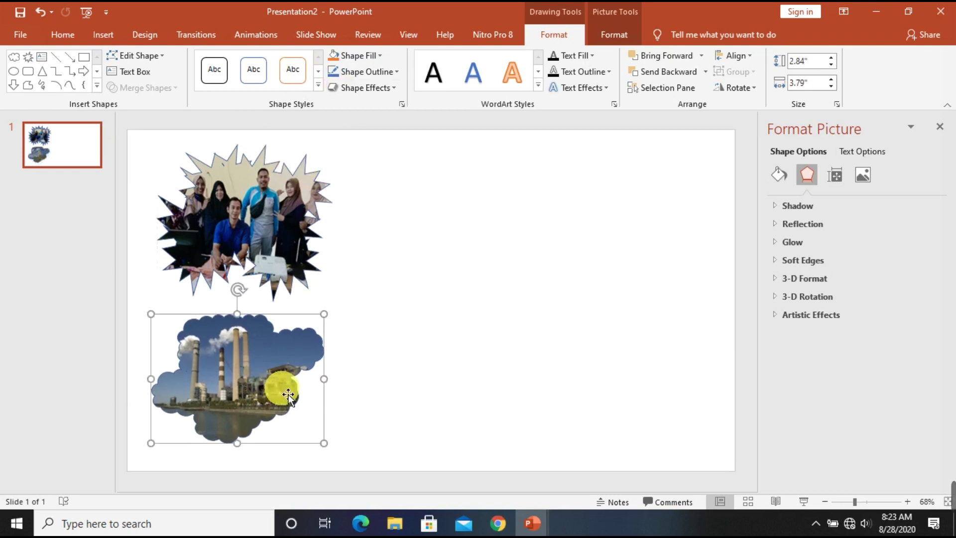
pyautogui.click(448, 217)
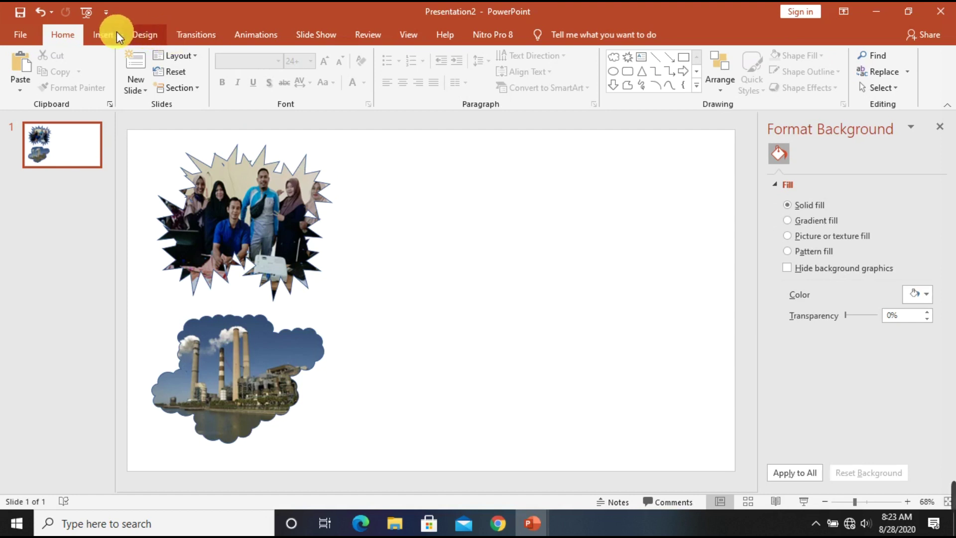
pyautogui.click(97, 37)
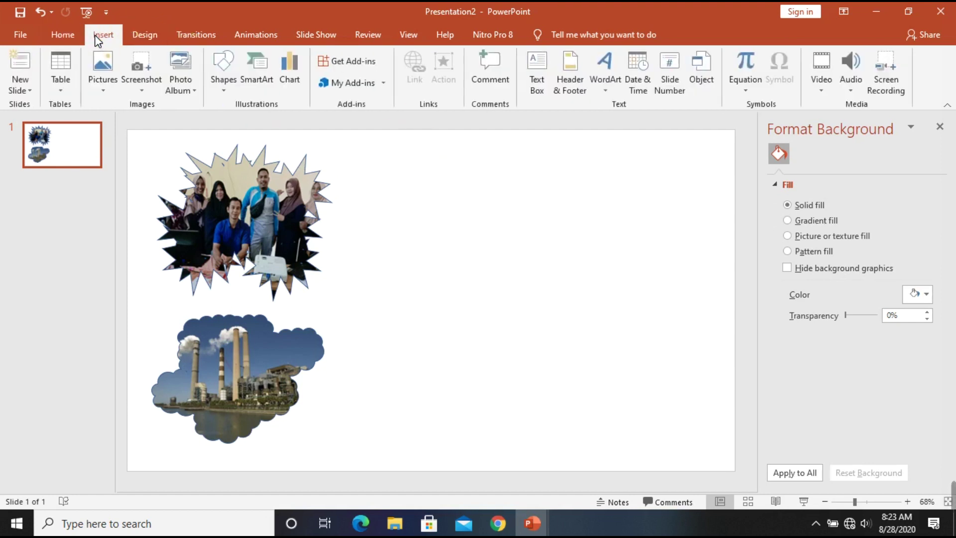
# Insert a WordArt box, move it right of the pictures, and replace its text with 'X'
pyautogui.click(605, 90)
pyautogui.click(608, 120)
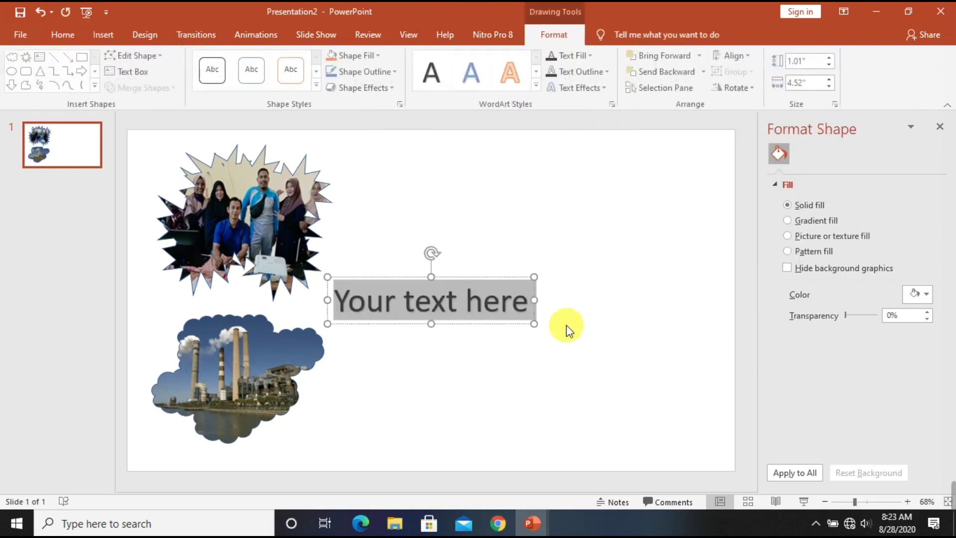
pyautogui.moveTo(425, 284); pyautogui.dragTo(521, 252)
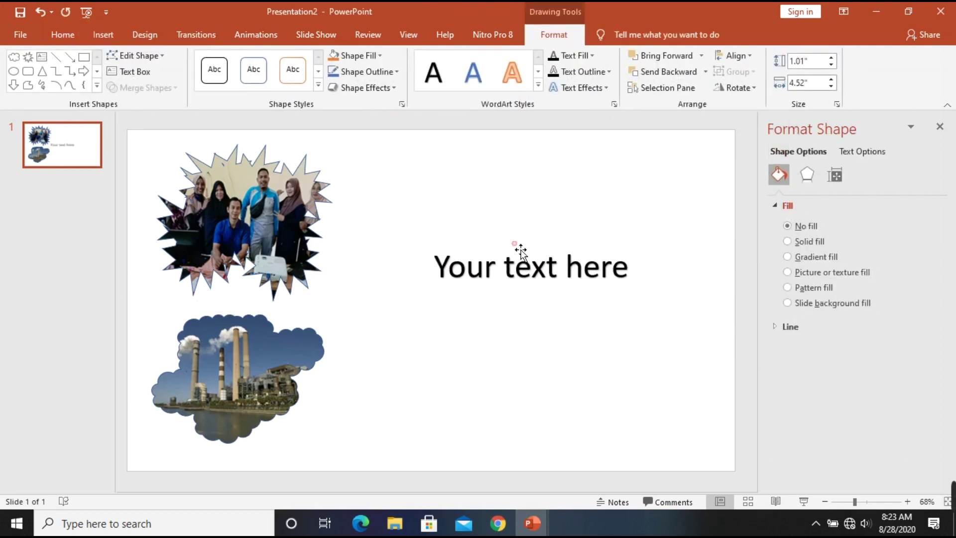
pyautogui.tripleClick(601, 272)
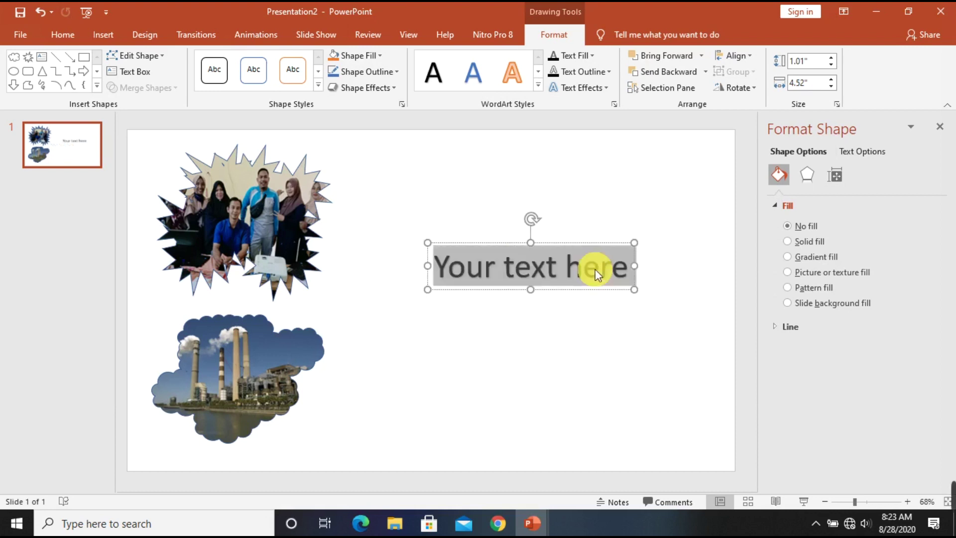
pyautogui.write('X')
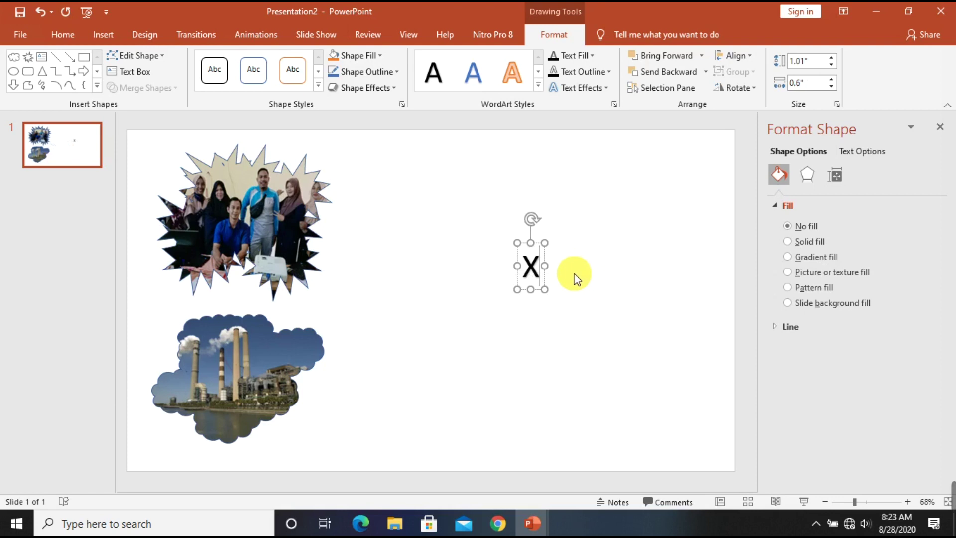
# Set the X to the Road Rage font at size 150
pyautogui.click(49, 38)
pyautogui.click(244, 64)
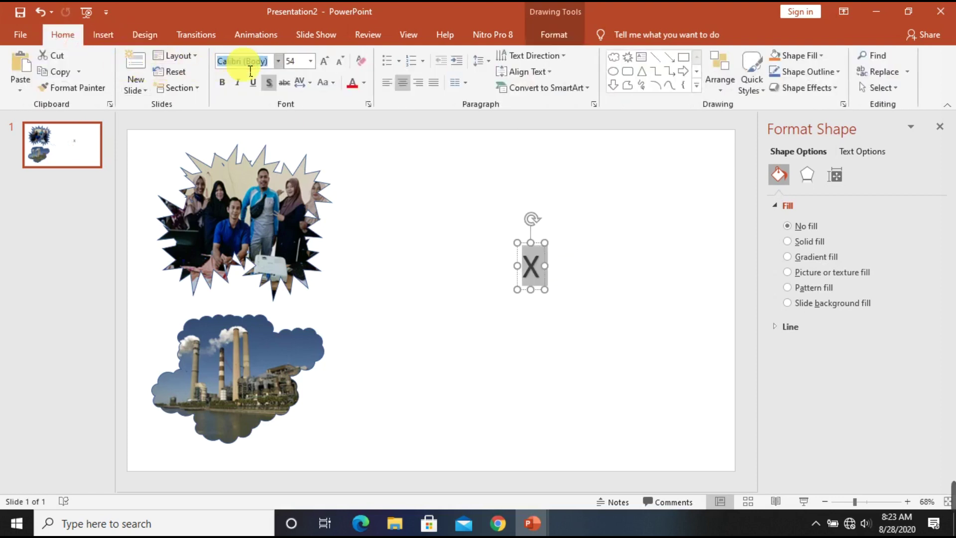
pyautogui.write('Road Rage')
pyautogui.press('Return')
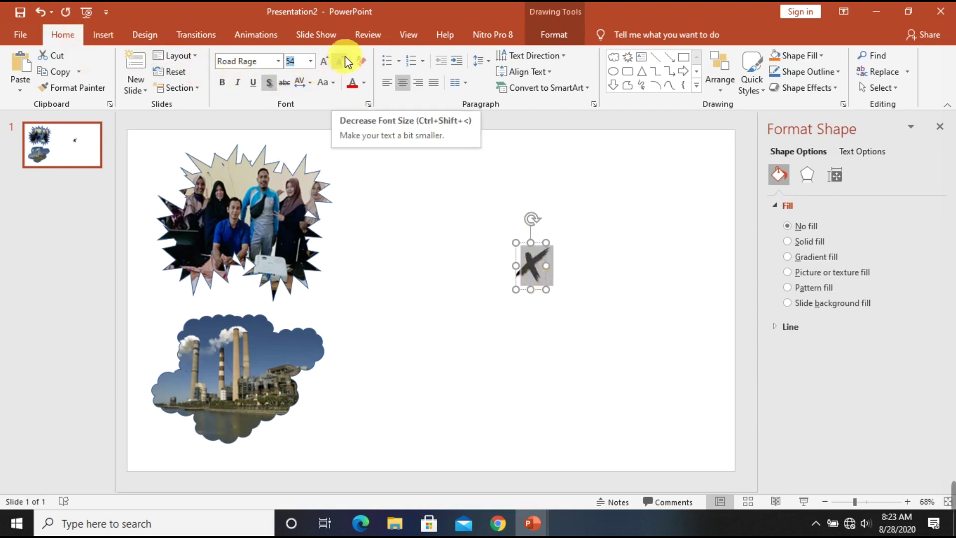
pyautogui.write('150')
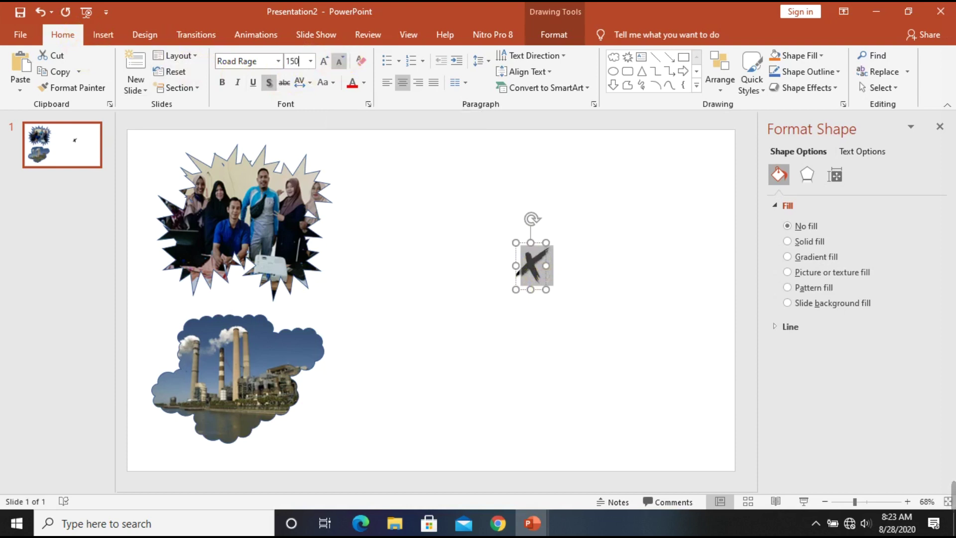
pyautogui.press('Return')
pyautogui.click(457, 335)
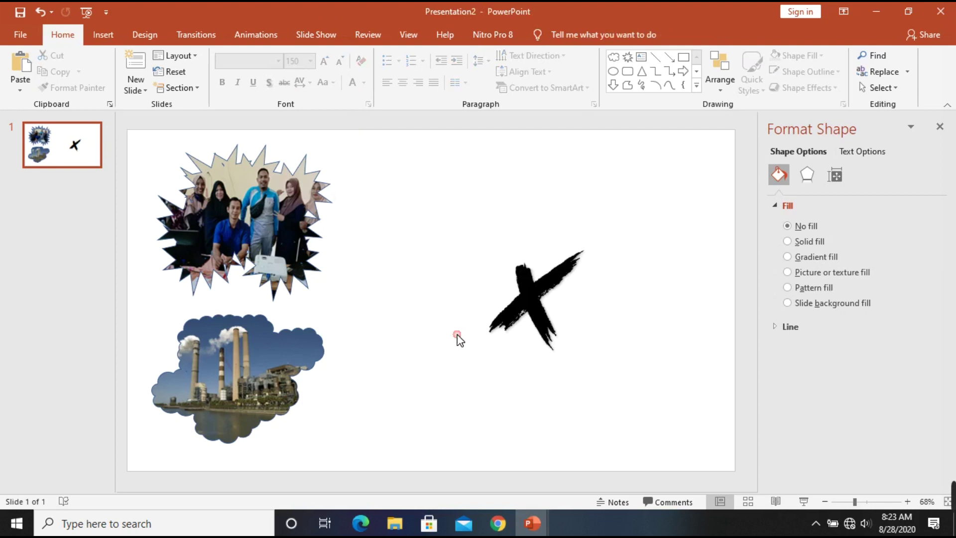
# Duplicate the brush X several times, placing copies to the right and upper left
pyautogui.click(549, 297)
pyautogui.moveTo(557, 246)
pyautogui.mouseDown()
pyautogui.moveTo(571, 229)
pyautogui.moveTo(581, 249)
pyautogui.moveTo(604, 254)
pyautogui.mouseUp()
pyautogui.click(595, 246)
pyautogui.click(617, 258)
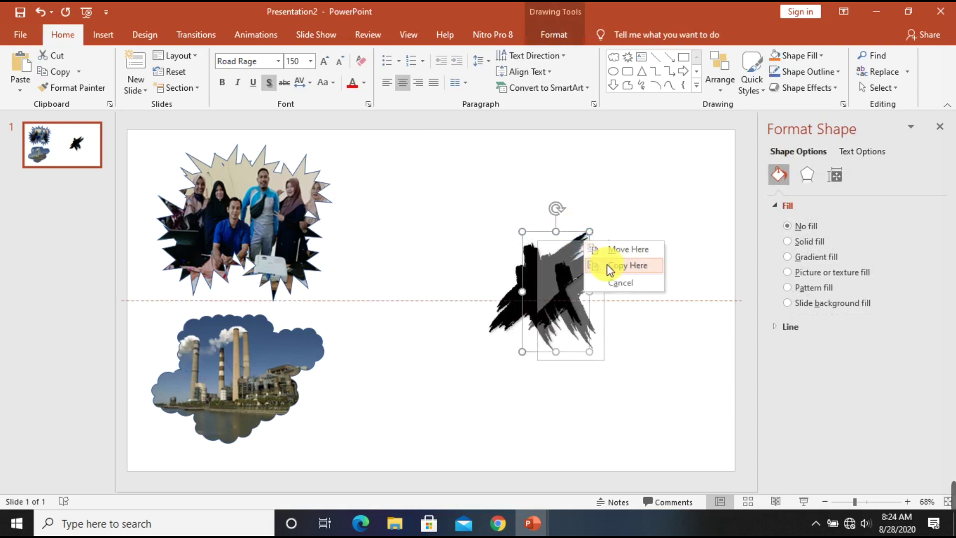
pyautogui.click(616, 265)
pyautogui.moveTo(599, 246)
pyautogui.mouseDown()
pyautogui.moveTo(607, 258)
pyautogui.moveTo(569, 208)
pyautogui.mouseUp()
pyautogui.click(630, 273)
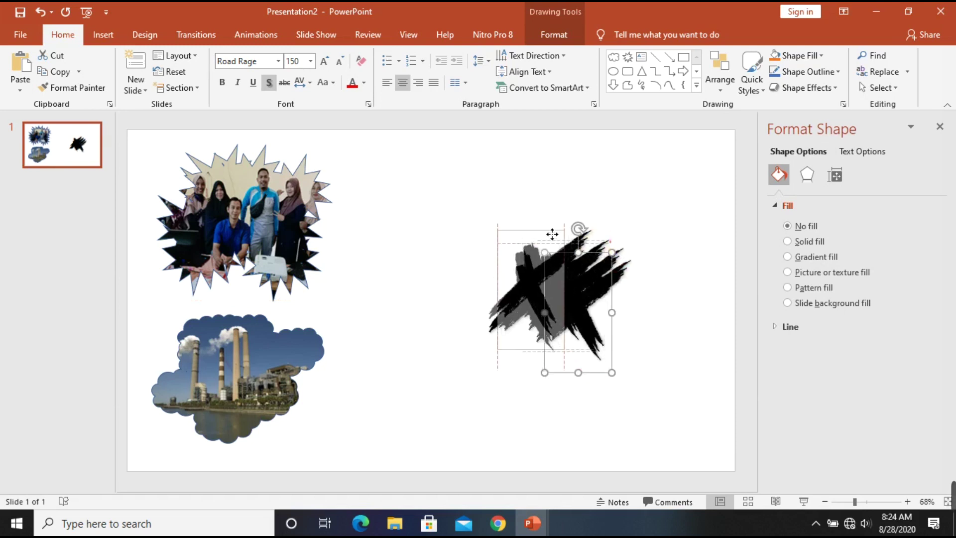
pyautogui.click(600, 229)
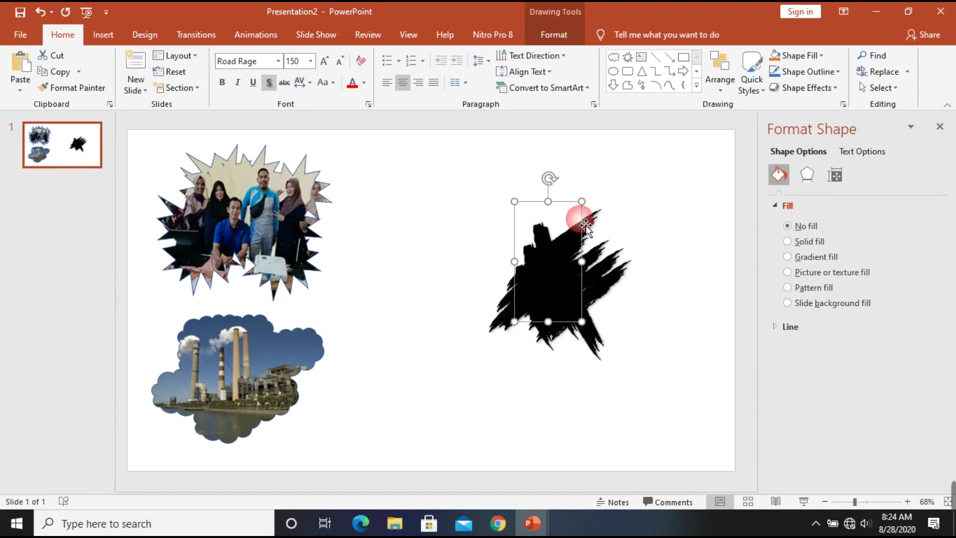
# Add more stroke copies lower in the cluster, shifted right and down-left
pyautogui.moveTo(569, 212); pyautogui.dragTo(536, 277)
pyautogui.click(565, 302)
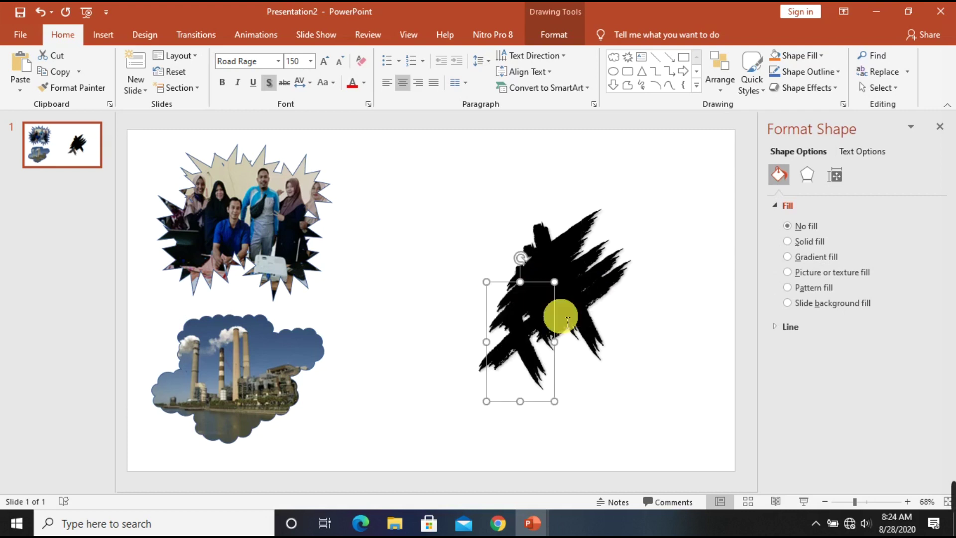
pyautogui.moveTo(562, 317); pyautogui.dragTo(583, 318)
pyautogui.click(613, 332)
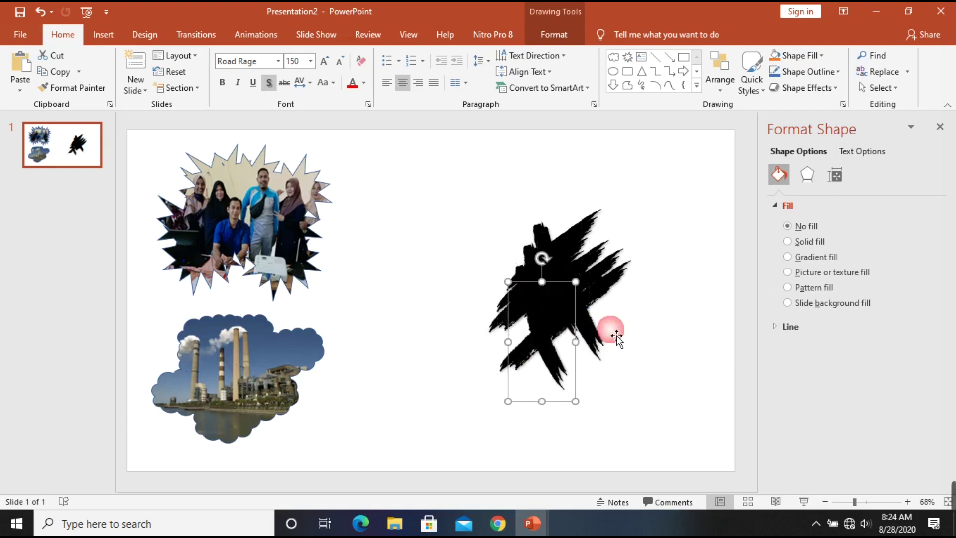
pyautogui.click(579, 330)
pyautogui.rightClick(564, 321)
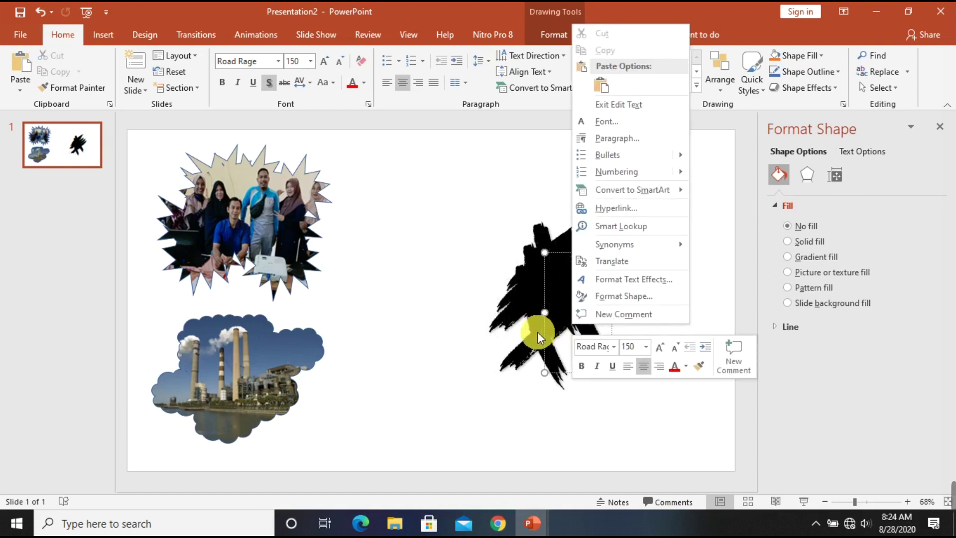
pyautogui.click(547, 332)
pyautogui.rightClick(550, 333)
pyautogui.moveTo(550, 333)
pyautogui.mouseDown()
pyautogui.moveTo(496, 355)
pyautogui.moveTo(491, 345)
pyautogui.mouseUp()
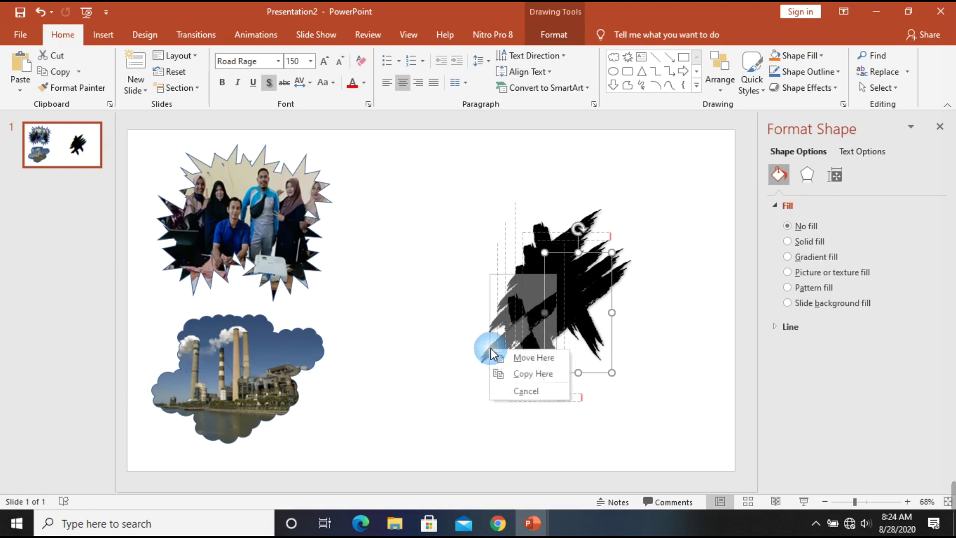
pyautogui.click(533, 375)
# Copy a stroke to the right, move it down-left, and place a duplicate up-left
pyautogui.moveTo(554, 335); pyautogui.dragTo(560, 338)
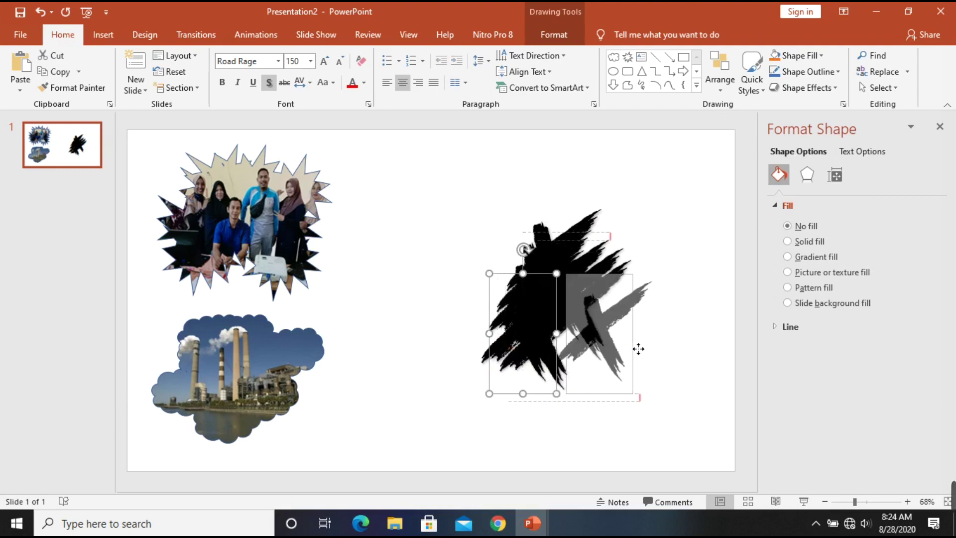
pyautogui.moveTo(561, 347); pyautogui.dragTo(630, 335)
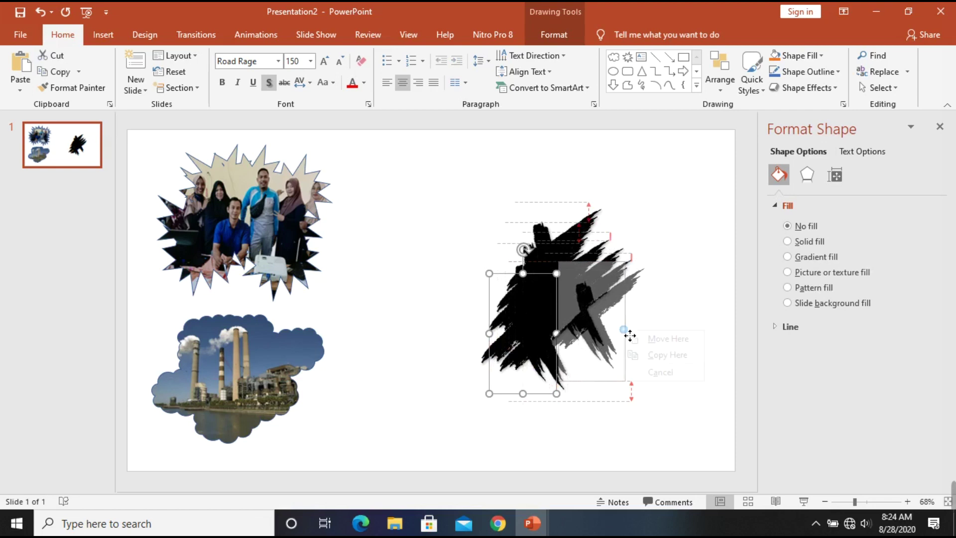
pyautogui.click(667, 354)
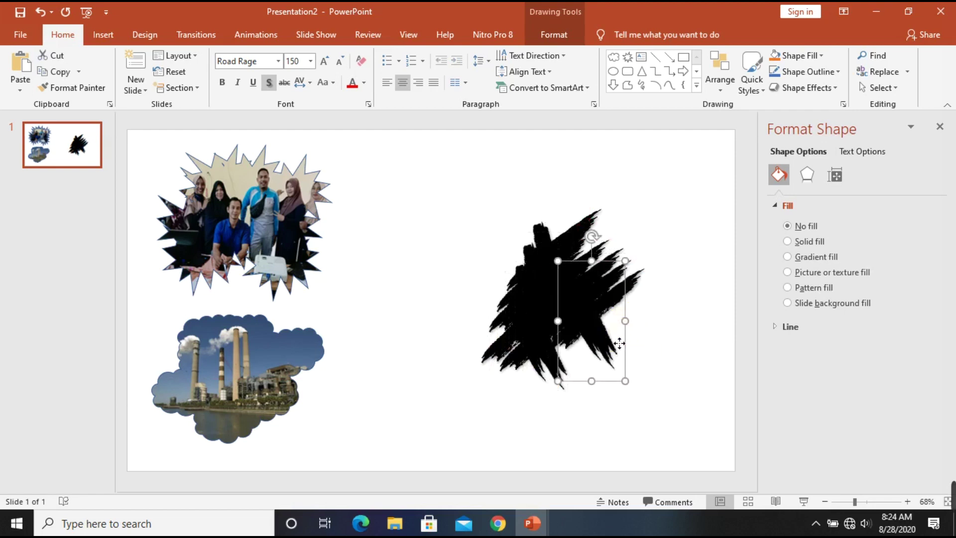
pyautogui.moveTo(628, 343); pyautogui.dragTo(610, 379)
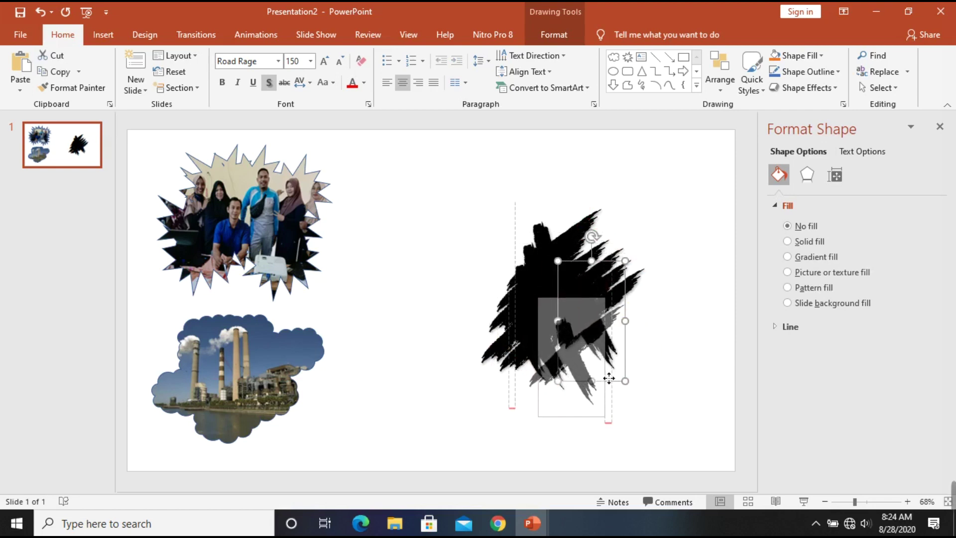
pyautogui.moveTo(609, 379); pyautogui.dragTo(606, 376)
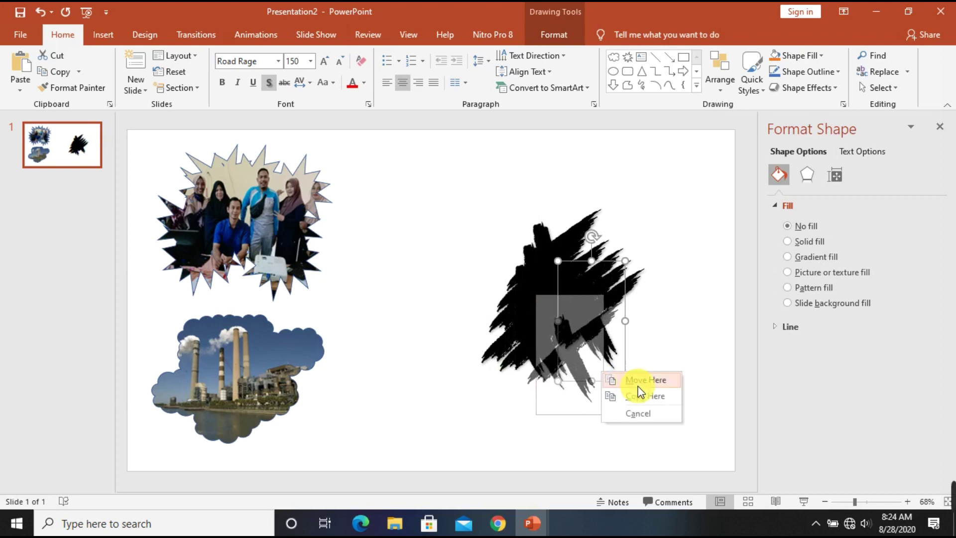
pyautogui.click(638, 384)
pyautogui.moveTo(609, 381); pyautogui.dragTo(560, 279)
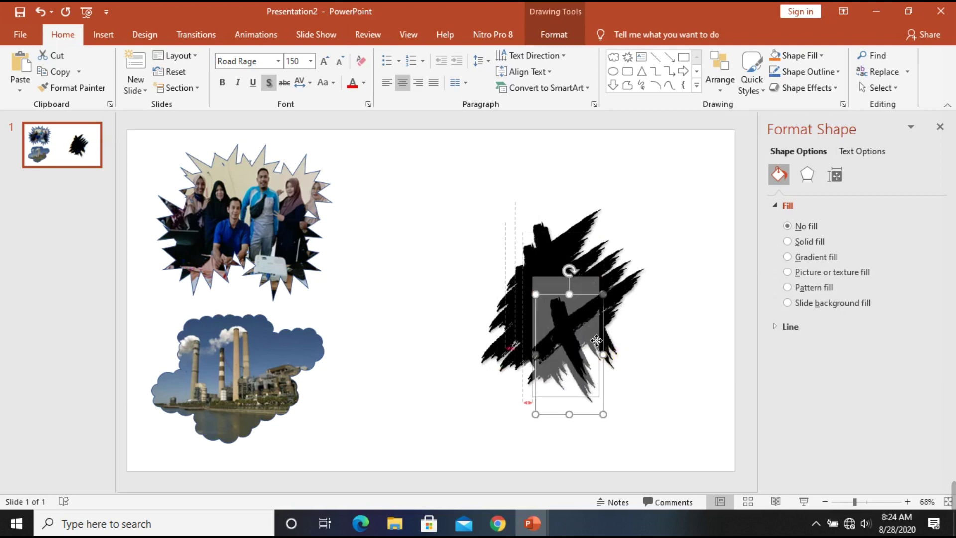
pyautogui.click(579, 305)
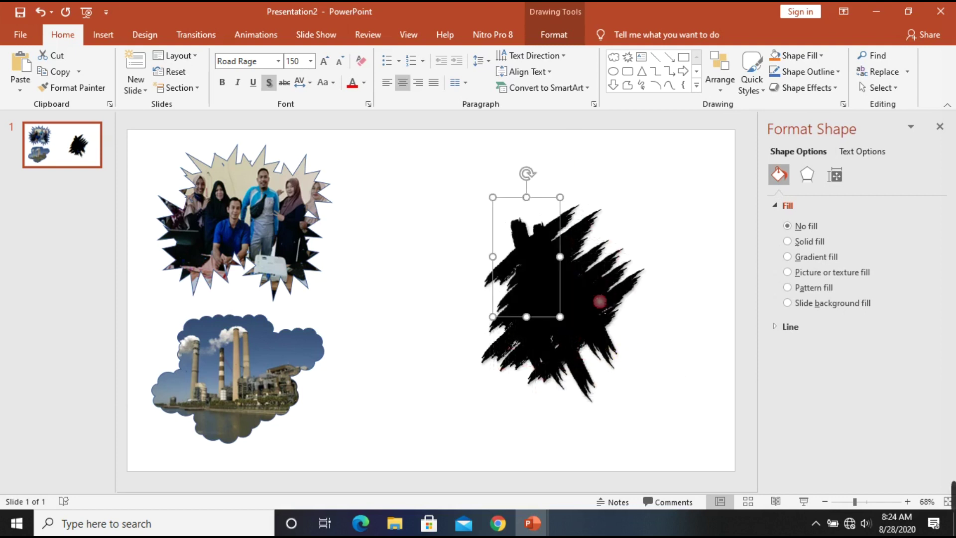
# Flip and tilt the copied stroke, then move it up into the splatter's upper-left area
pyautogui.moveTo(529, 177); pyautogui.dragTo(537, 303)
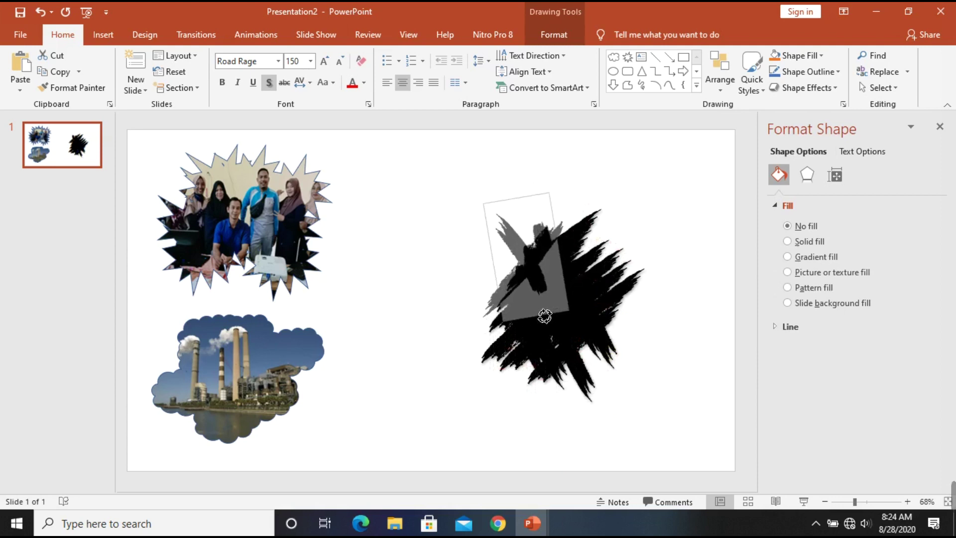
pyautogui.moveTo(536, 303); pyautogui.dragTo(538, 299)
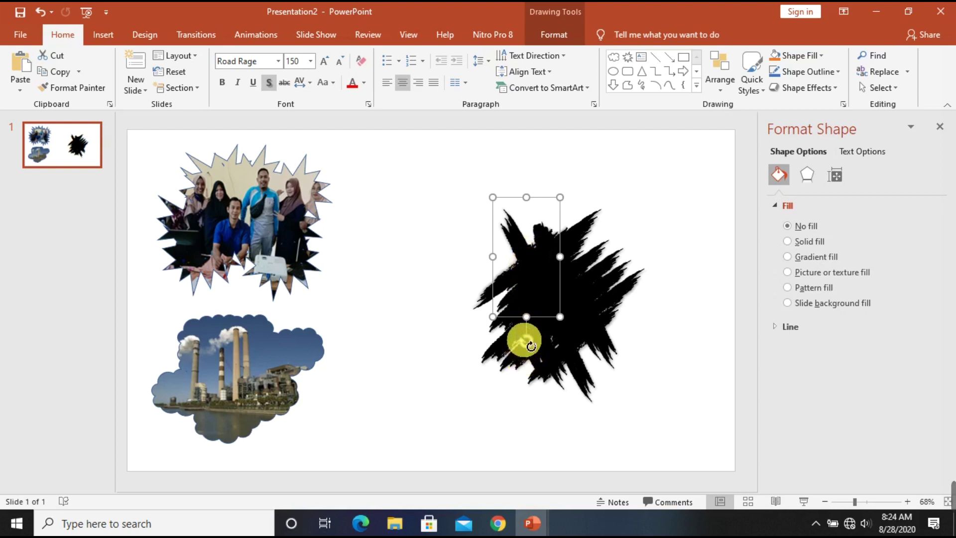
pyautogui.moveTo(531, 346); pyautogui.dragTo(568, 220)
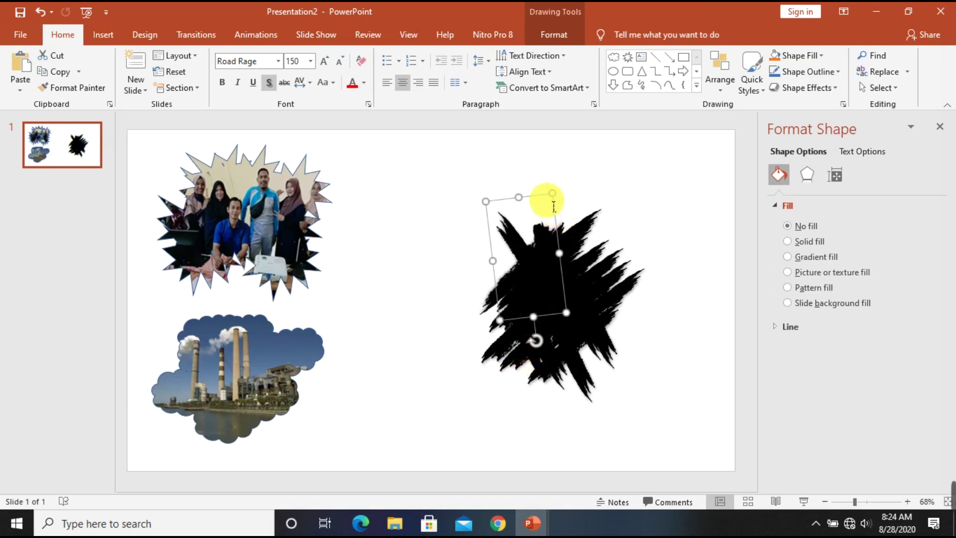
pyautogui.moveTo(552, 201)
pyautogui.mouseDown()
pyautogui.moveTo(573, 177)
pyautogui.moveTo(535, 227)
pyautogui.mouseUp()
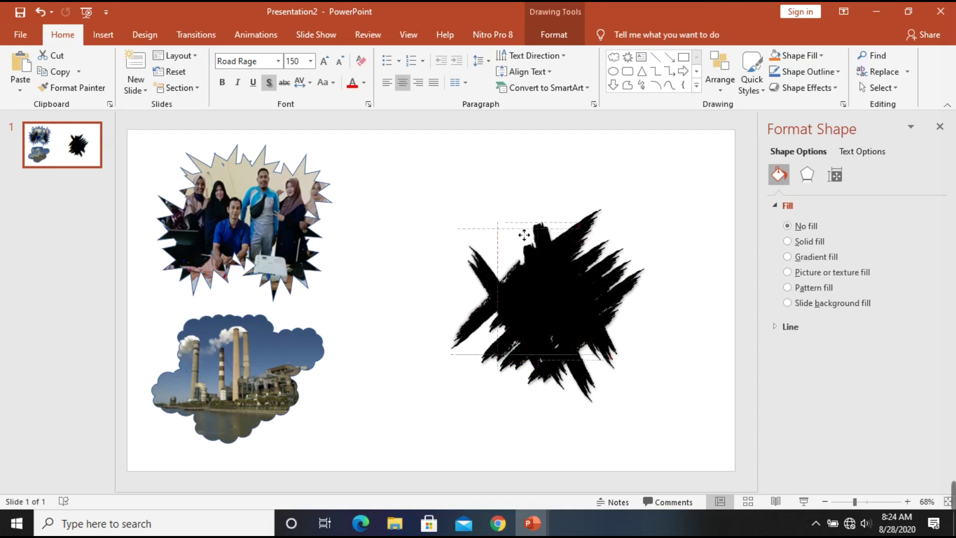
pyautogui.click(556, 252)
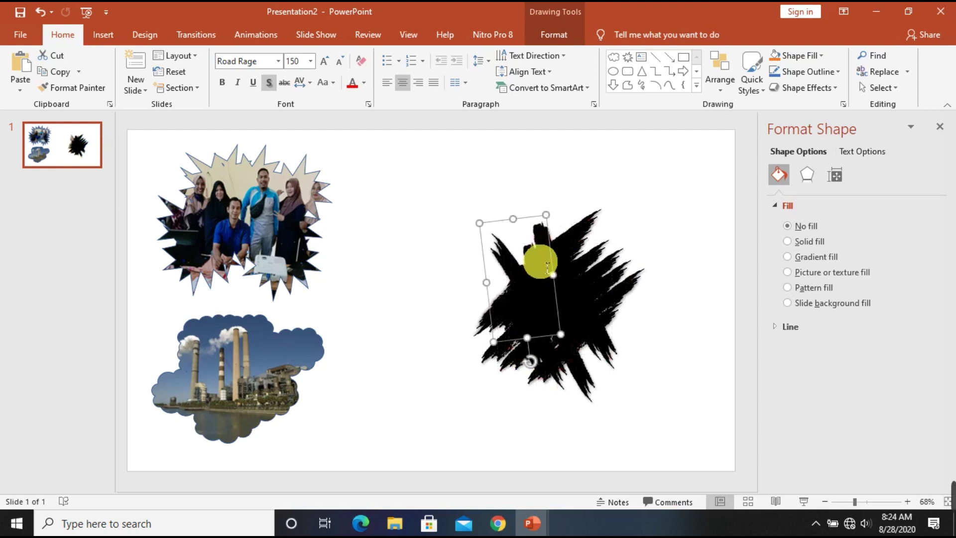
pyautogui.moveTo(559, 257); pyautogui.dragTo(561, 241)
pyautogui.click(573, 244)
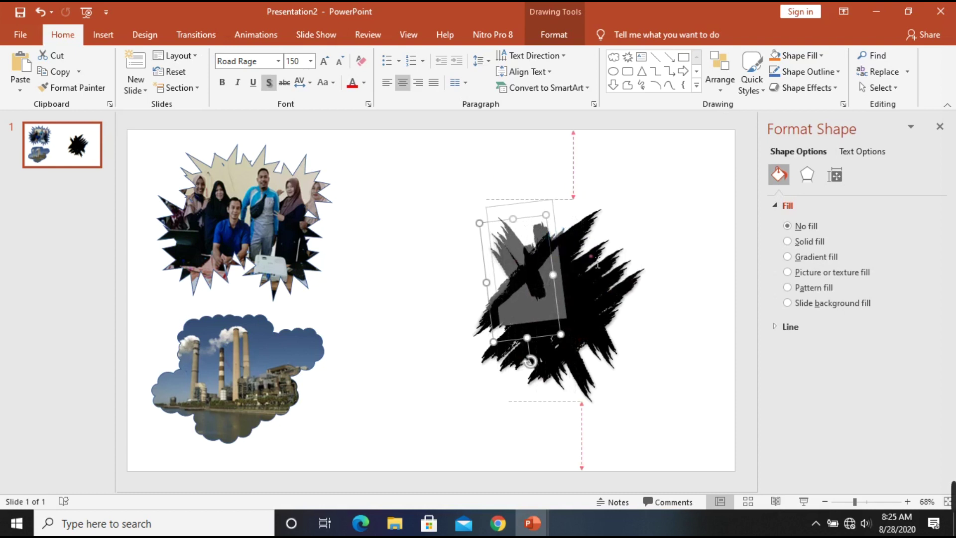
pyautogui.moveTo(568, 244); pyautogui.dragTo(576, 239)
pyautogui.click(597, 241)
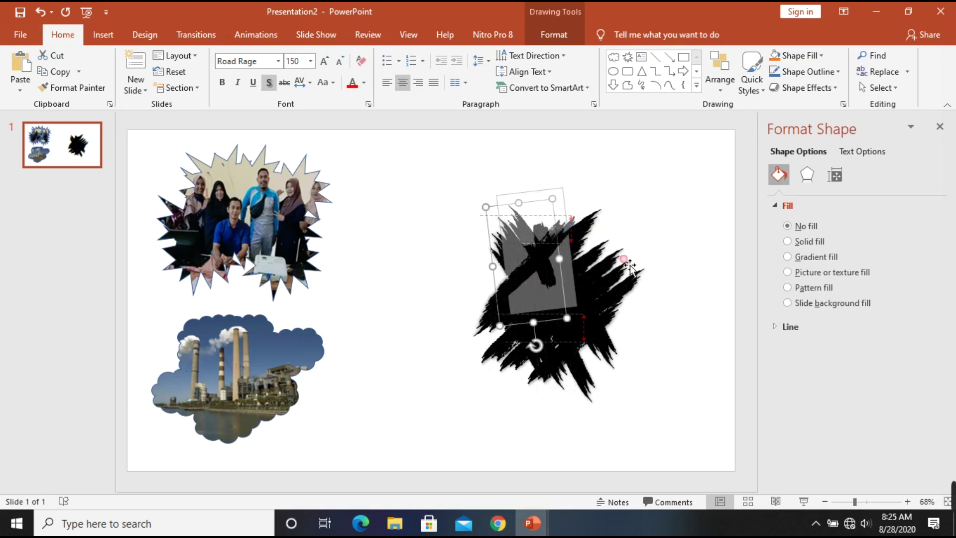
pyautogui.click(697, 359)
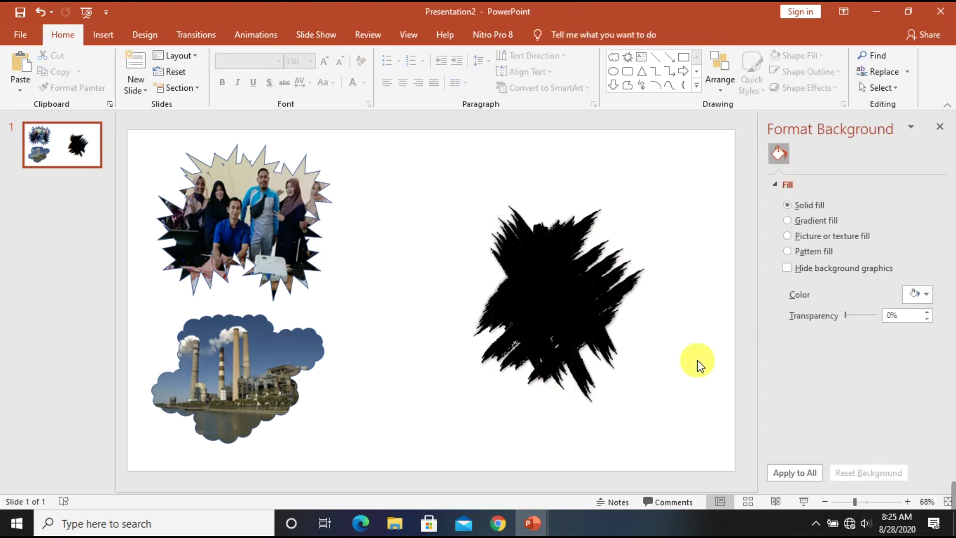
# Union all brush strokes into one black splatter, about 4.51 × 3.9 inches, shifted slightly right
pyautogui.moveTo(720, 443); pyautogui.dragTo(415, 139)
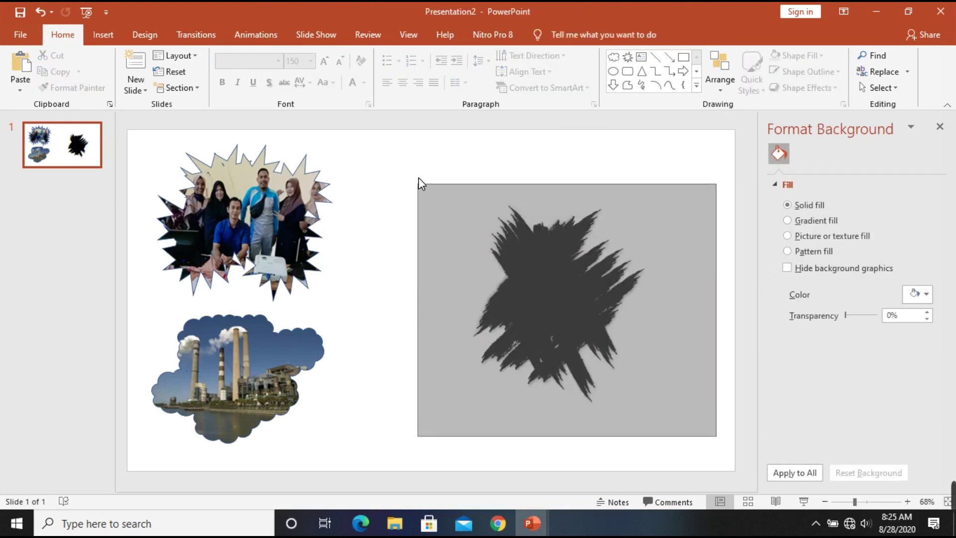
pyautogui.click(512, 269)
pyautogui.moveTo(511, 269); pyautogui.dragTo(568, 240)
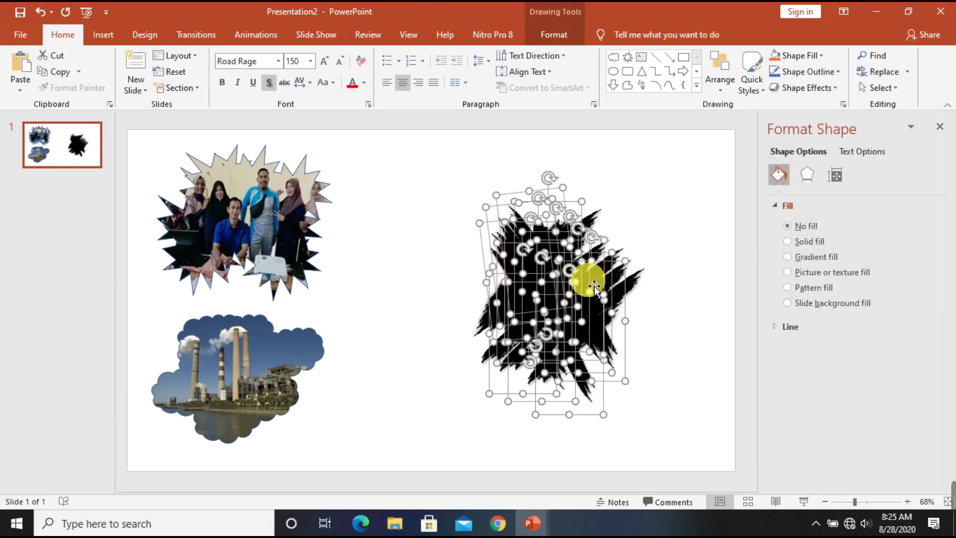
pyautogui.press('Escape')
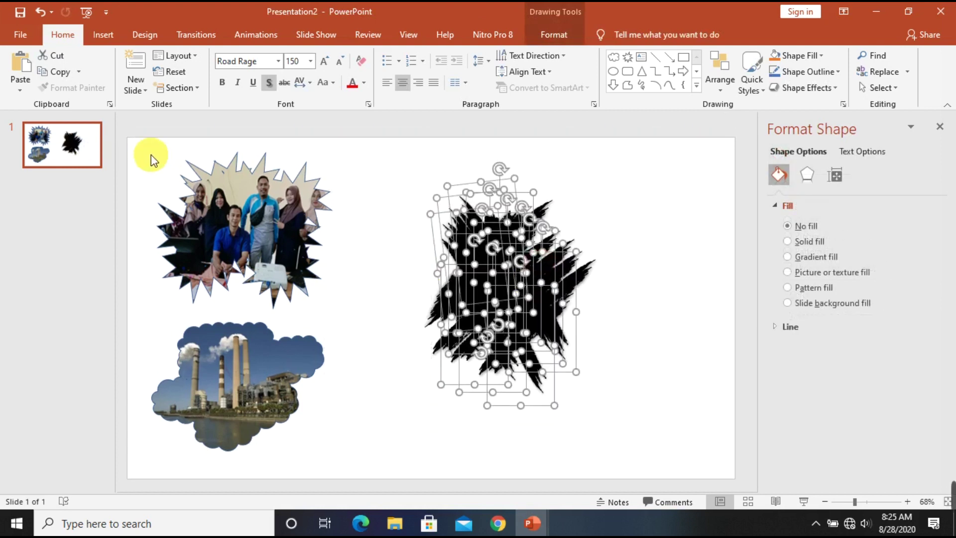
pyautogui.click(554, 36)
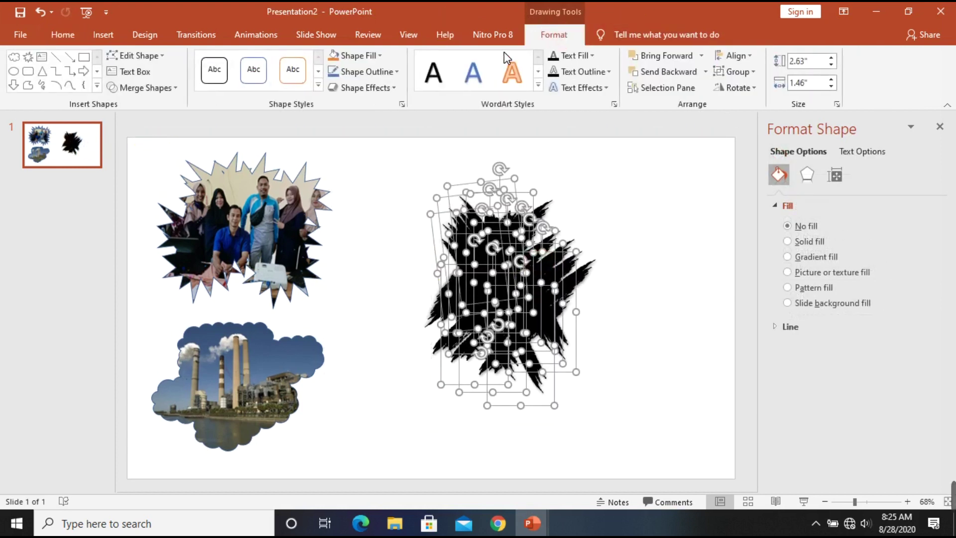
pyautogui.click(174, 90)
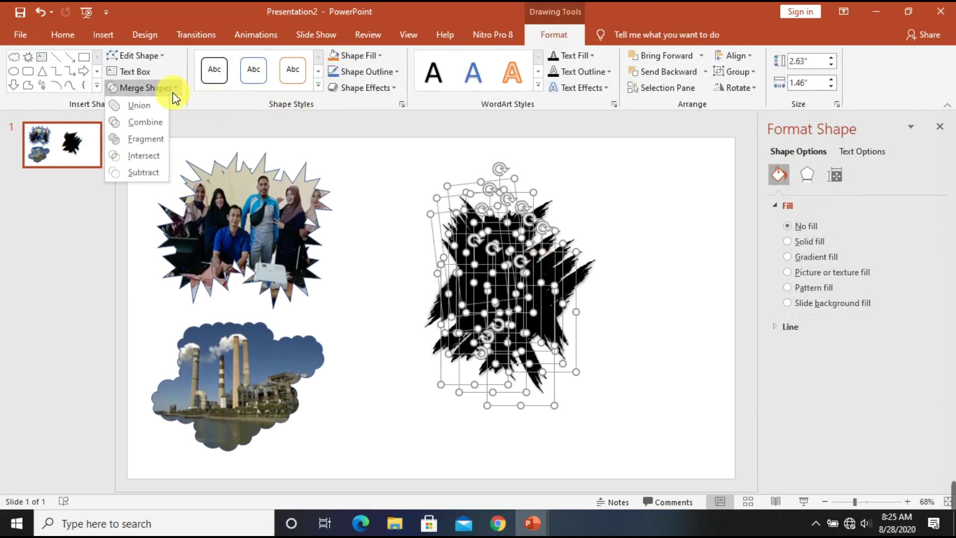
pyautogui.click(148, 107)
pyautogui.moveTo(537, 267)
pyautogui.mouseDown()
pyautogui.moveTo(576, 266)
pyautogui.moveTo(576, 252)
pyautogui.mouseUp()
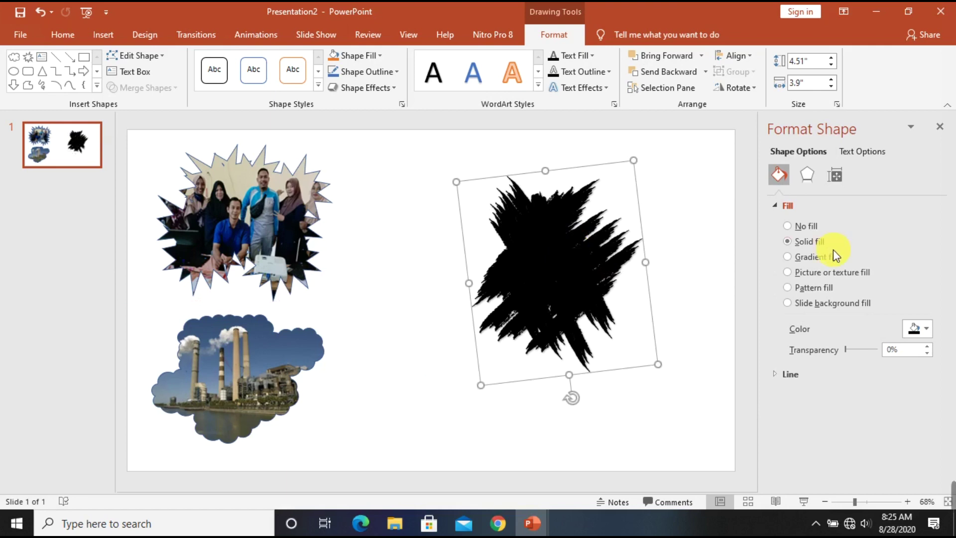
# Picture-fill the splatter with a portrait photo found by searching *.jpg on the data (D:) drive
pyautogui.click(810, 274)
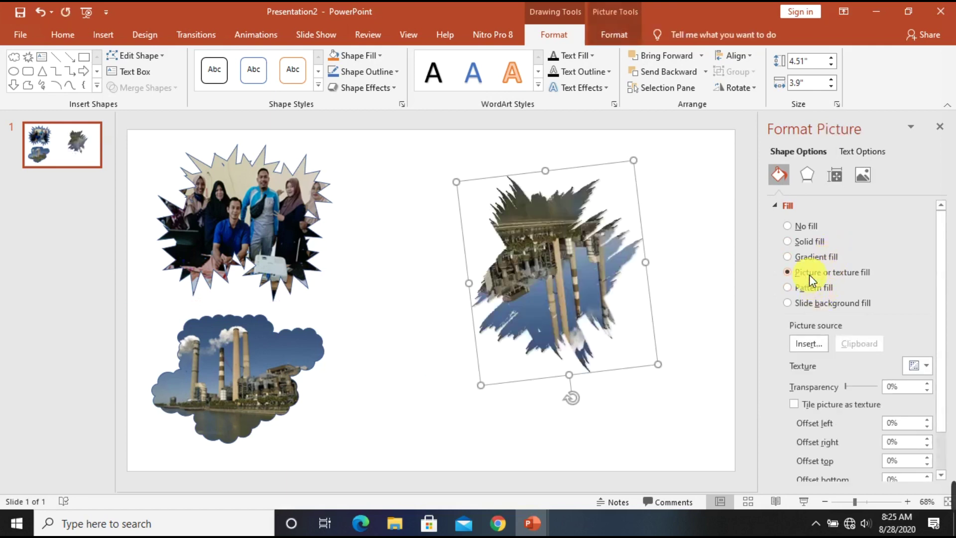
pyautogui.click(821, 345)
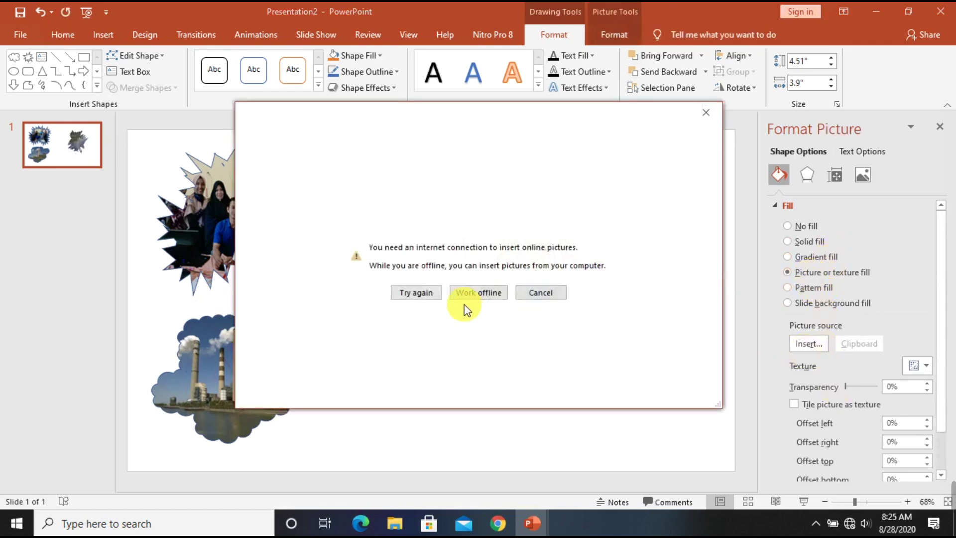
pyautogui.click(471, 291)
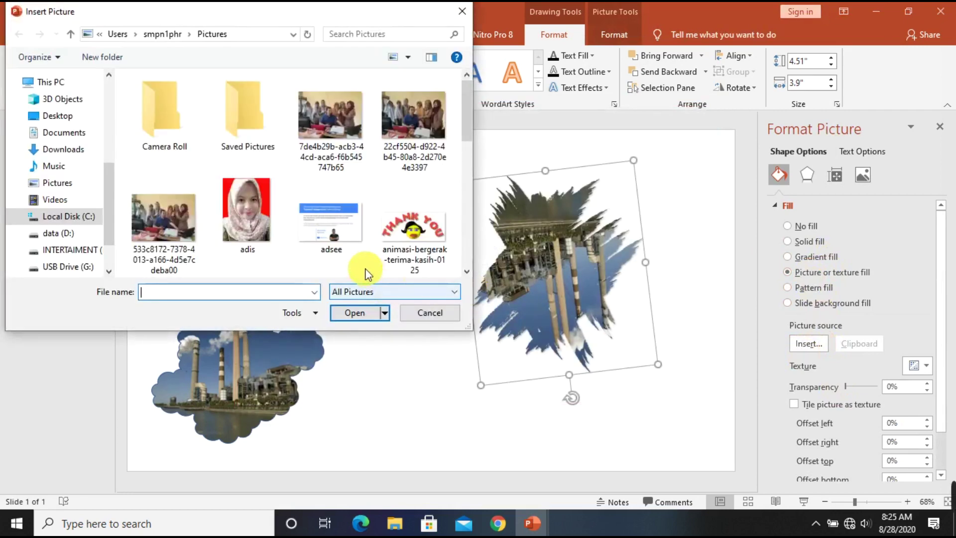
pyautogui.moveTo(467, 100)
pyautogui.mouseDown()
pyautogui.moveTo(464, 202)
pyautogui.moveTo(345, 214)
pyautogui.mouseUp()
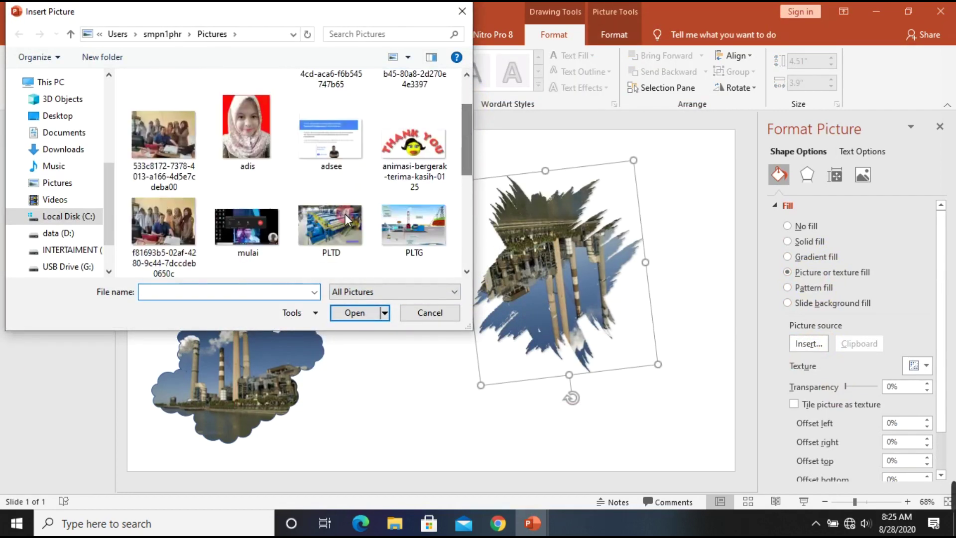
pyautogui.click(58, 234)
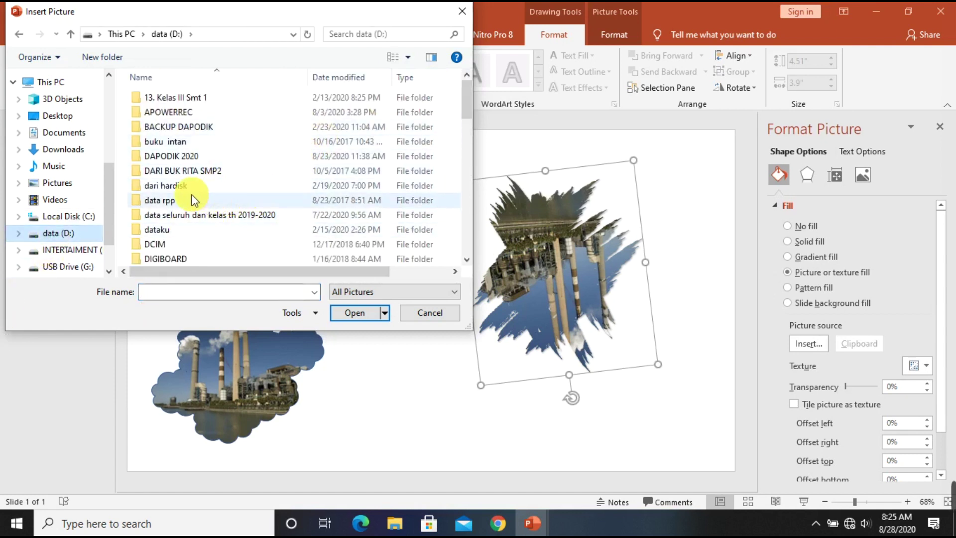
pyautogui.moveTo(467, 87); pyautogui.dragTo(463, 112)
pyautogui.moveTo(463, 131); pyautogui.dragTo(445, 169)
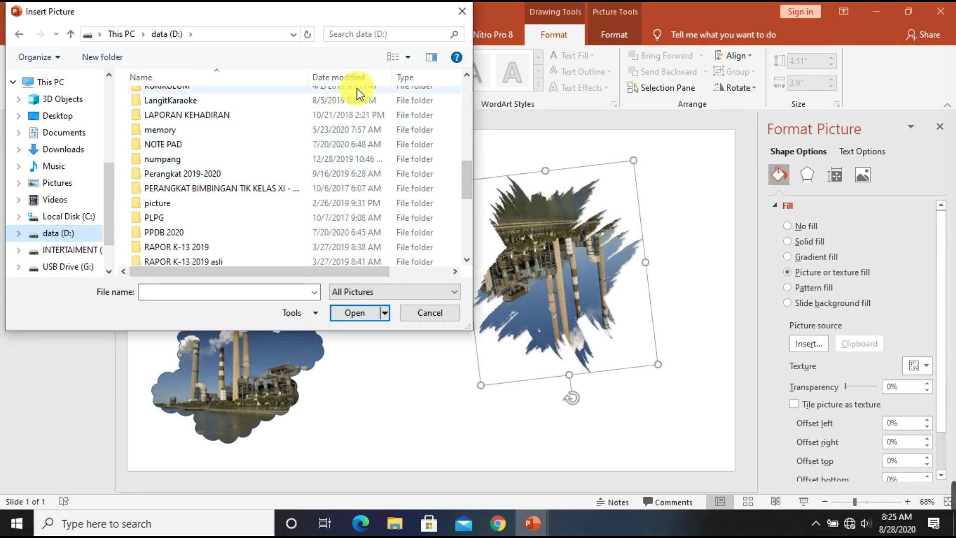
pyautogui.click(393, 36)
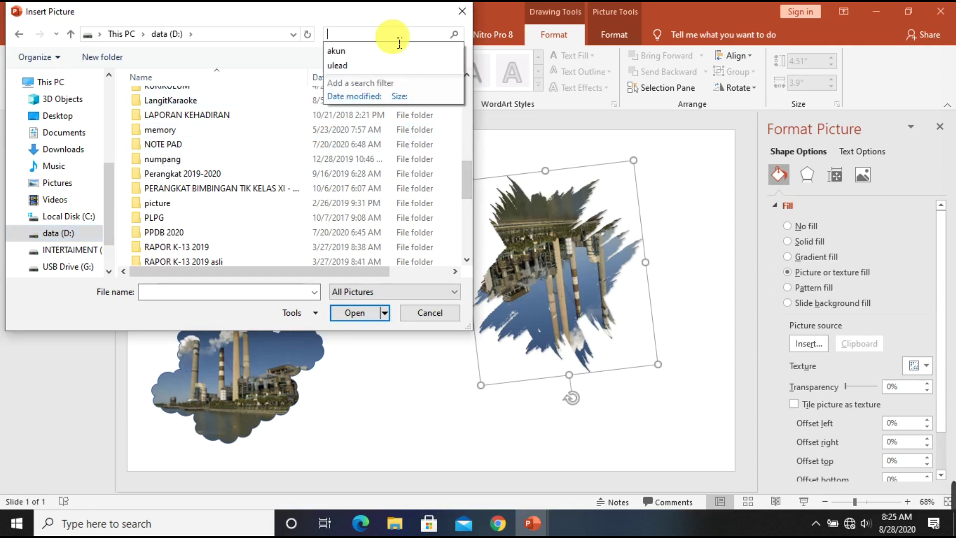
pyautogui.write('*.jpg')
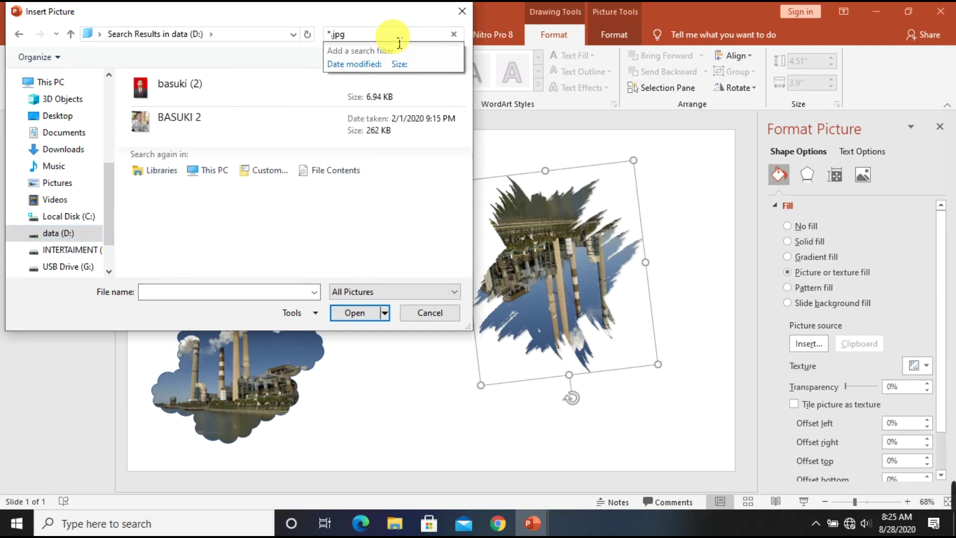
pyautogui.click(193, 130)
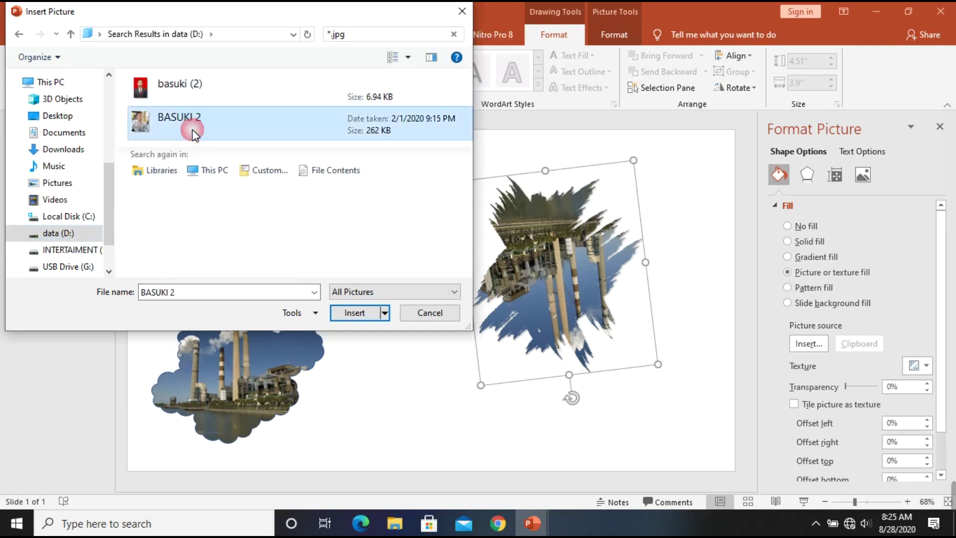
pyautogui.click(338, 313)
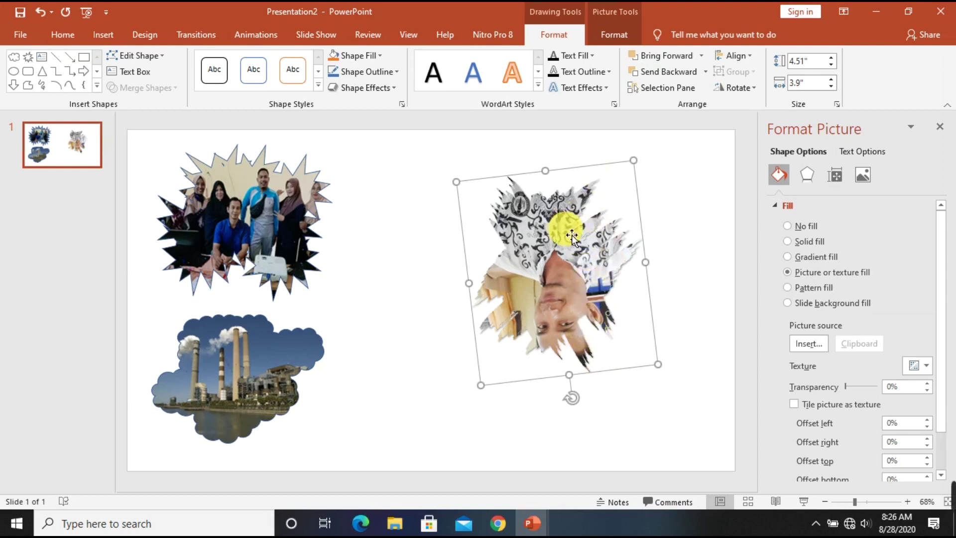
# Turn off Rotate with shape so the portrait stands upright, and move the splatter left
pyautogui.moveTo(943, 264); pyautogui.dragTo(944, 309)
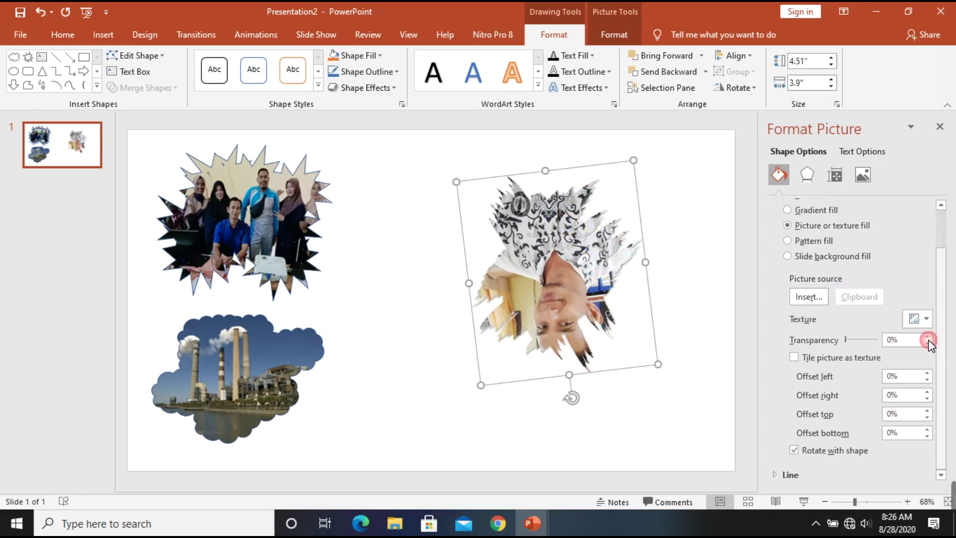
pyautogui.click(794, 451)
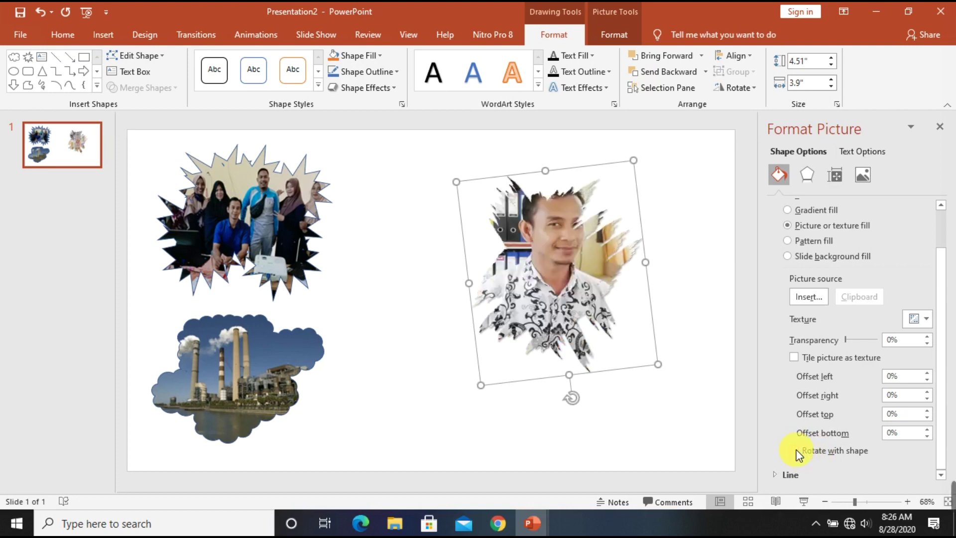
pyautogui.moveTo(608, 274); pyautogui.dragTo(555, 275)
pyautogui.click(659, 276)
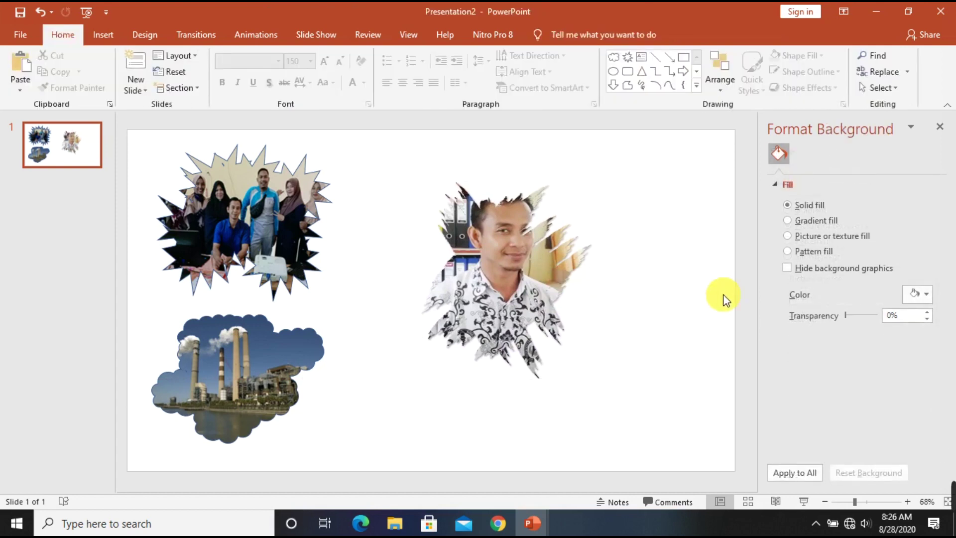
# Move the starburst group photo toward the top centre and the portrait lower right
pyautogui.click(310, 225)
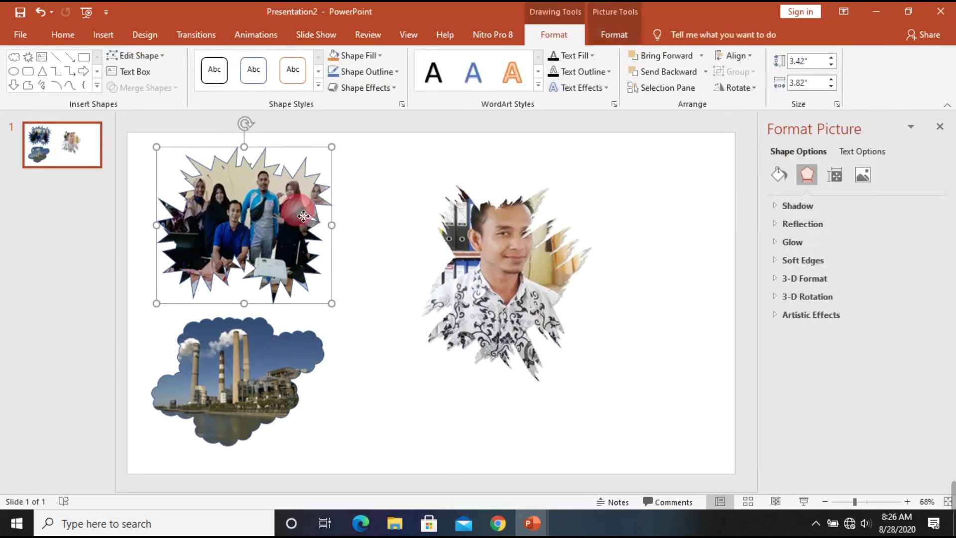
pyautogui.moveTo(310, 225); pyautogui.dragTo(418, 222)
pyautogui.moveTo(550, 262); pyautogui.dragTo(635, 317)
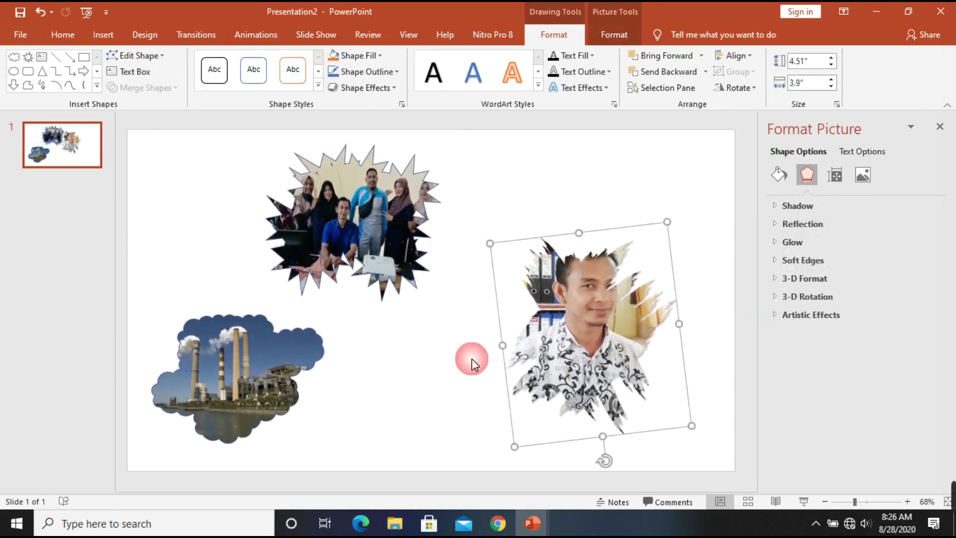
# Give the slide background a solid fill, trying yellow before settling on green
pyautogui.click(778, 174)
pyautogui.click(629, 187)
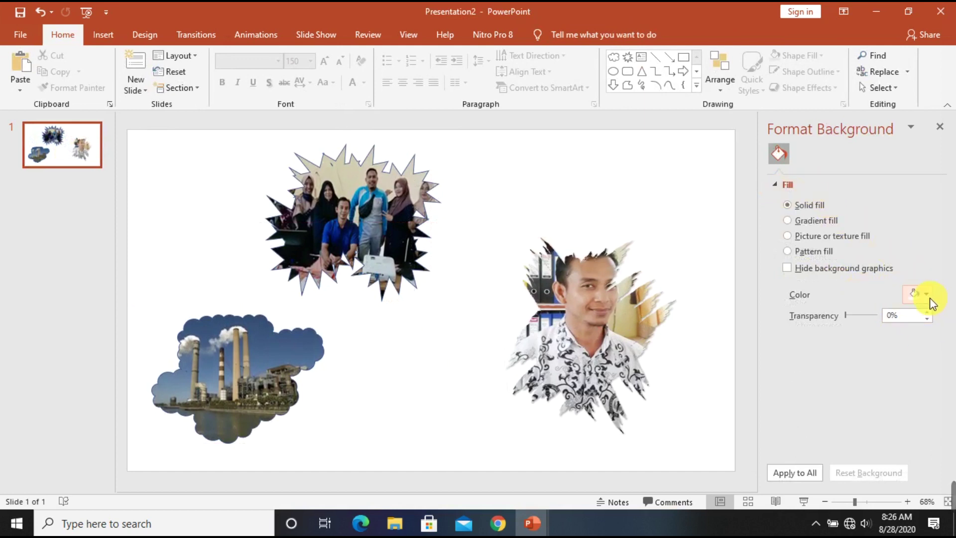
pyautogui.click(927, 295)
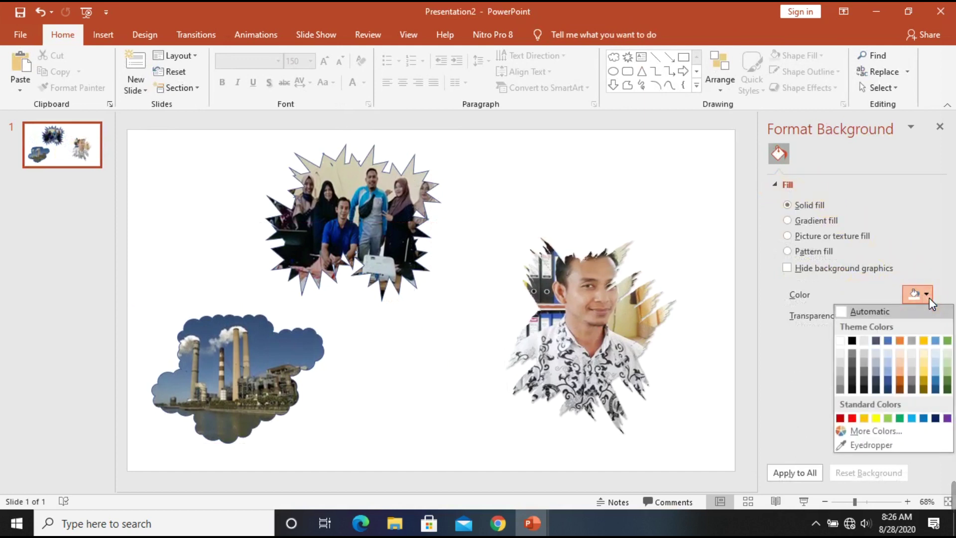
pyautogui.click(876, 418)
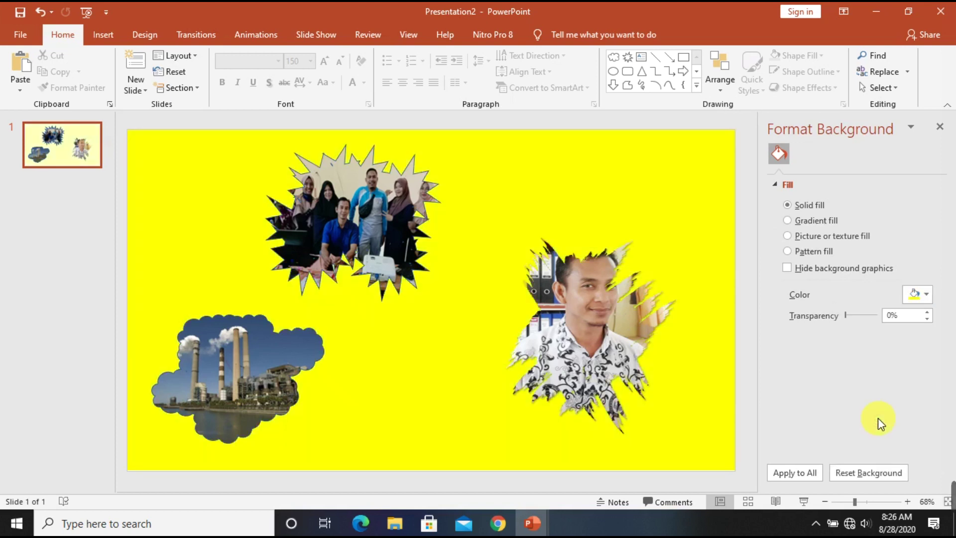
pyautogui.click(926, 296)
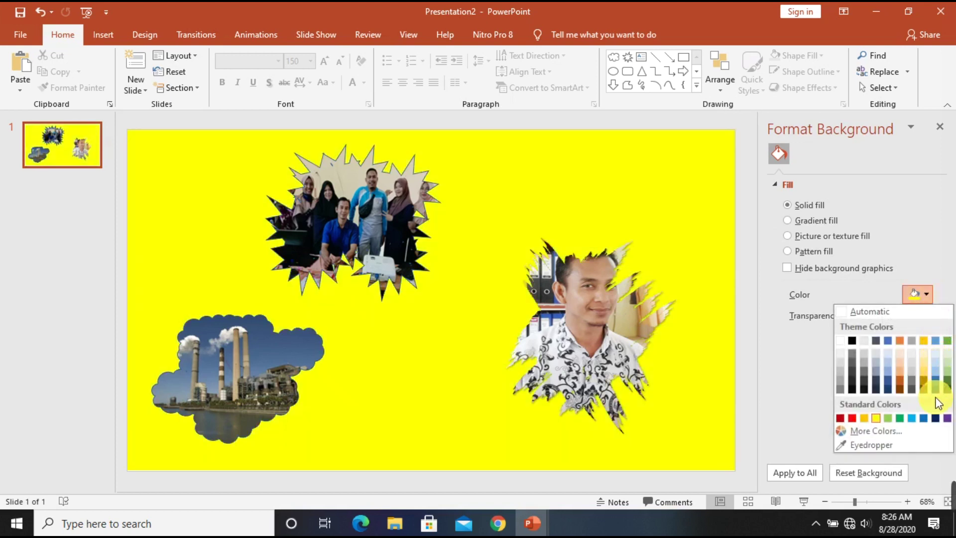
pyautogui.click(899, 418)
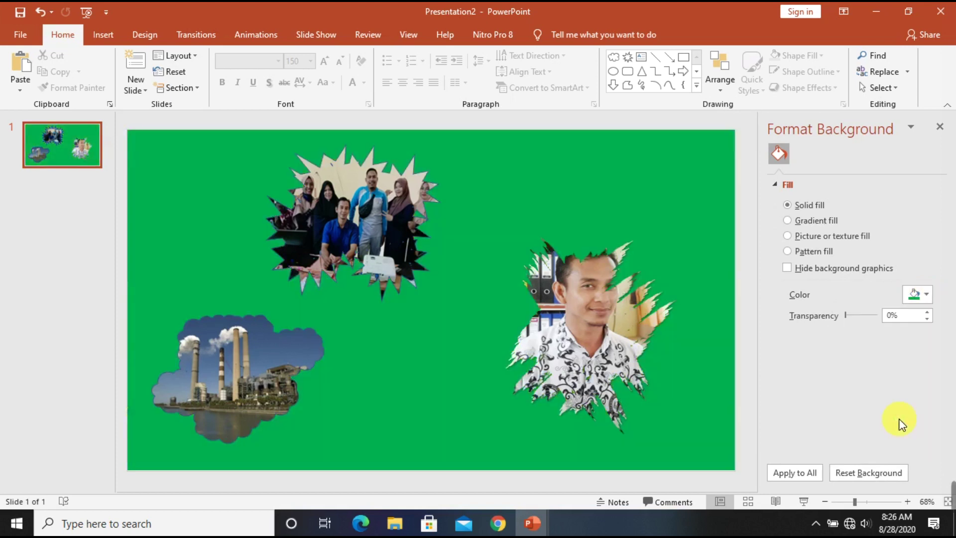
pyautogui.click(597, 334)
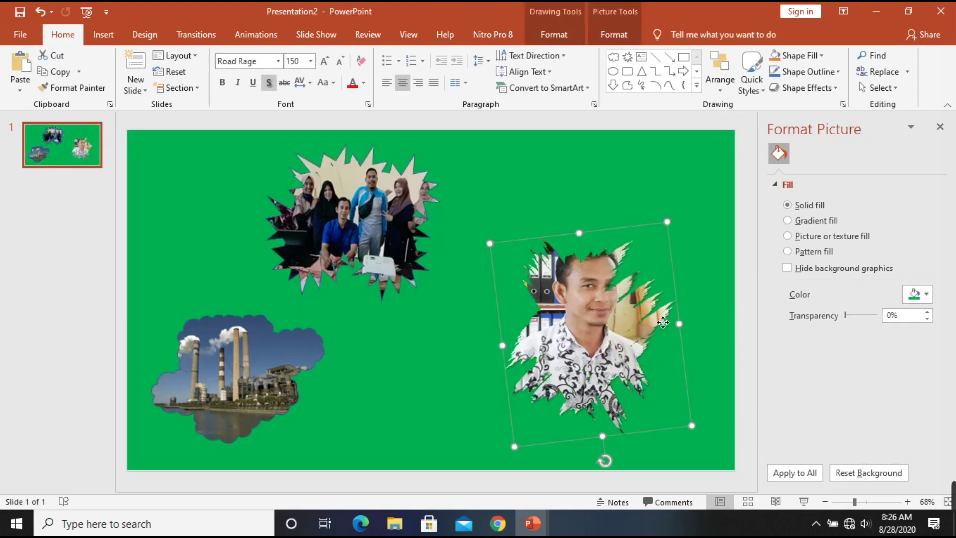
# Enlarge the portrait photo by dragging its corner and left edge outward
pyautogui.moveTo(704, 434); pyautogui.dragTo(731, 441)
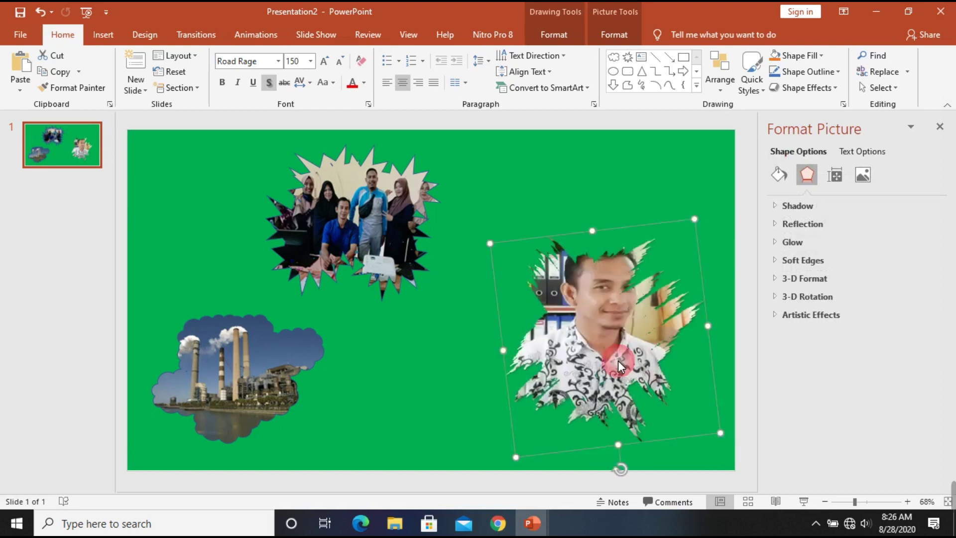
pyautogui.moveTo(513, 356); pyautogui.dragTo(498, 357)
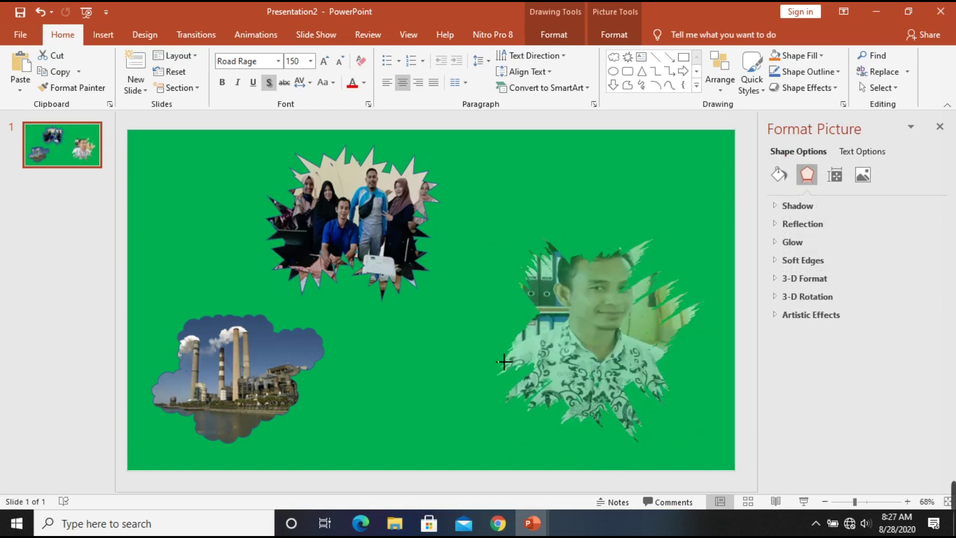
pyautogui.click(570, 191)
pyautogui.click(594, 303)
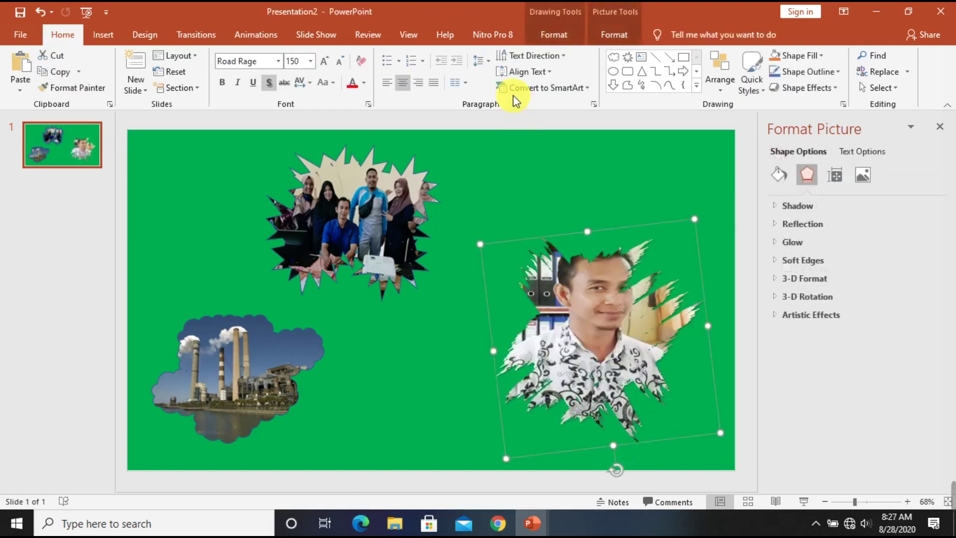
# Try a yellow picture border on the portrait, then set it to No Outline
pyautogui.click(613, 33)
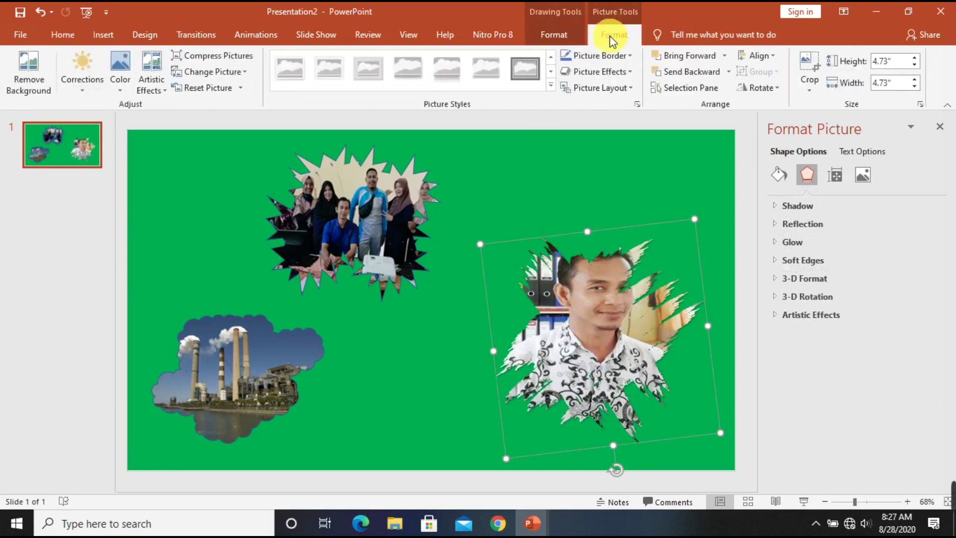
pyautogui.click(630, 57)
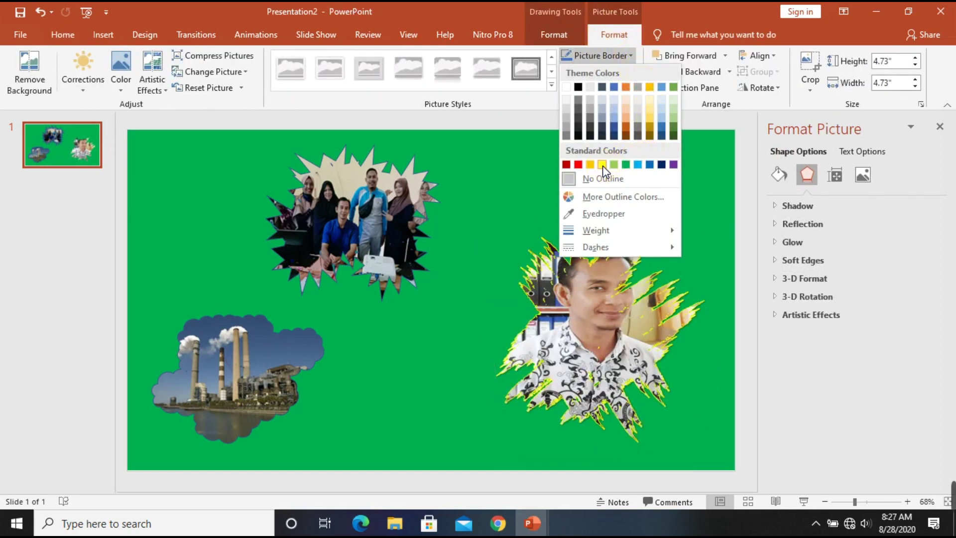
pyautogui.click(603, 165)
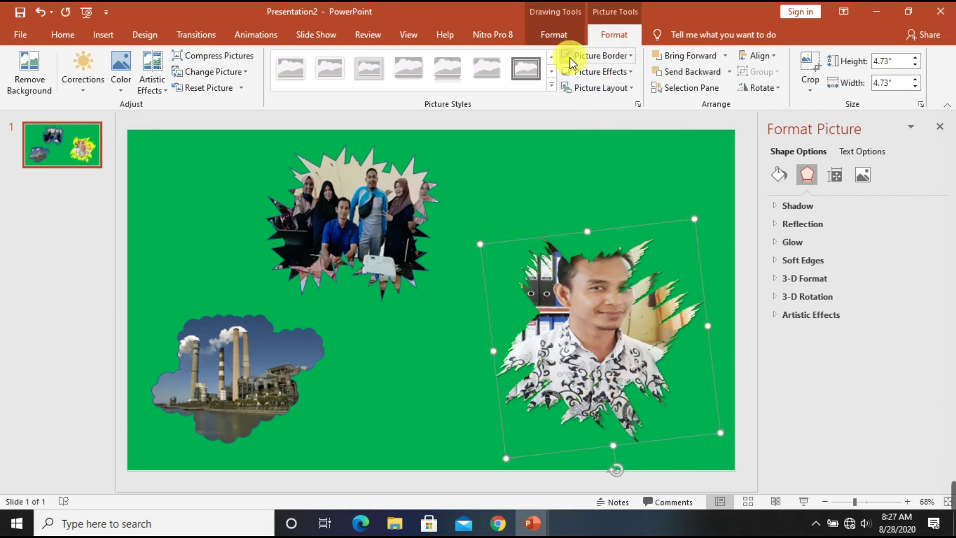
pyautogui.click(619, 55)
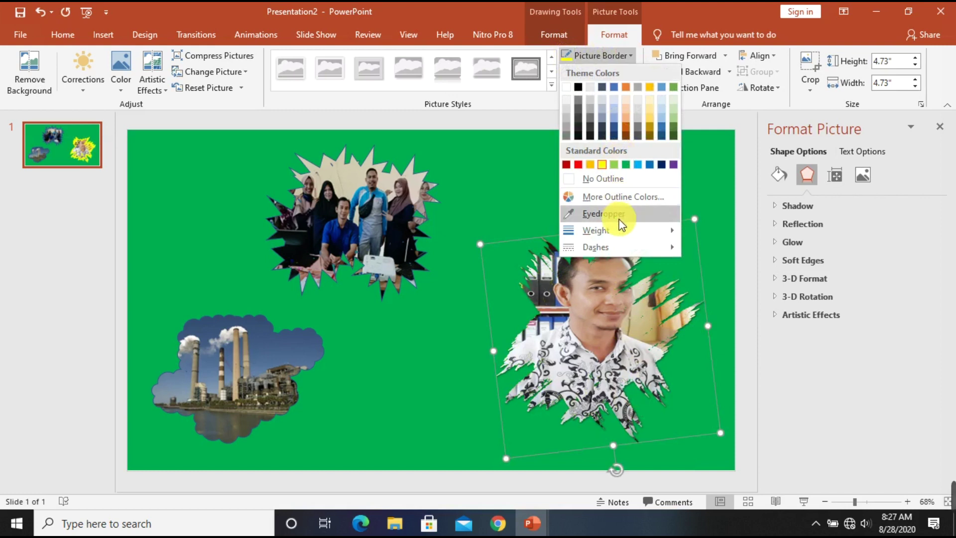
pyautogui.moveTo(596, 230)
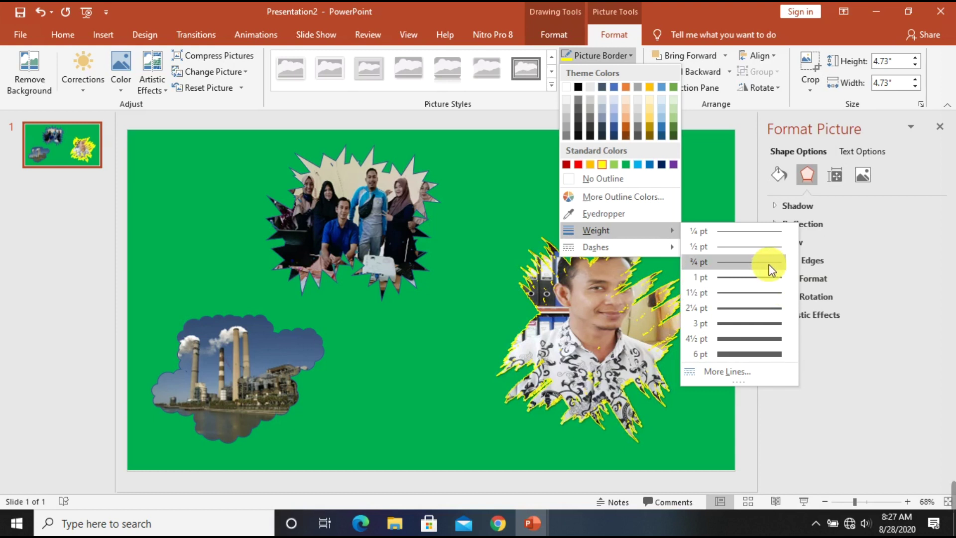
pyautogui.click(630, 59)
pyautogui.click(630, 59)
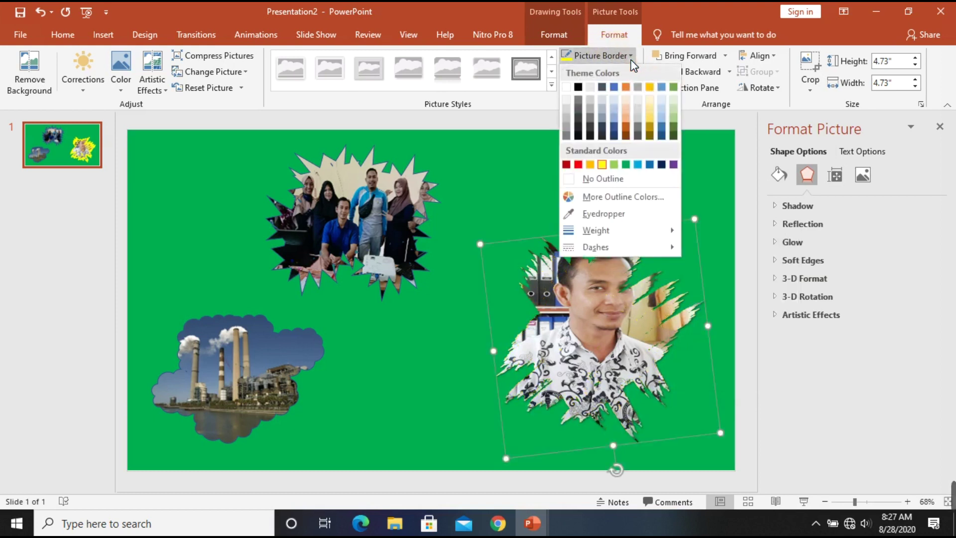
pyautogui.click(618, 177)
# Move the portrait up slightly and try a Glow picture effect on it
pyautogui.moveTo(599, 284); pyautogui.dragTo(593, 245)
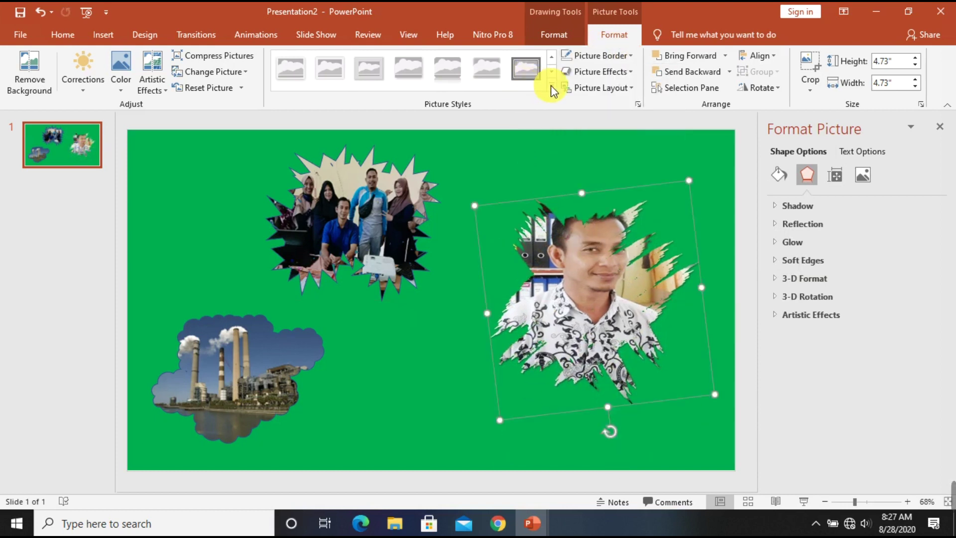
pyautogui.click(631, 71)
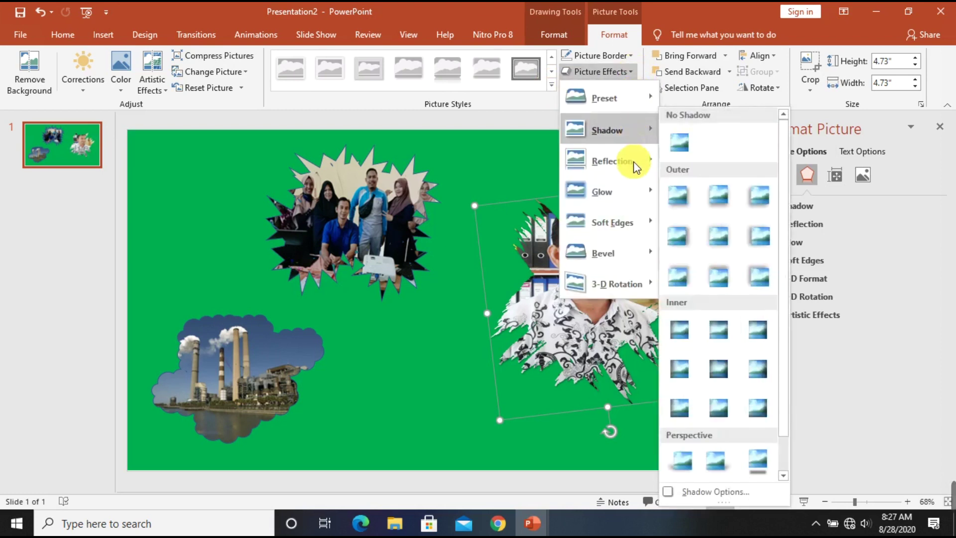
pyautogui.moveTo(602, 191)
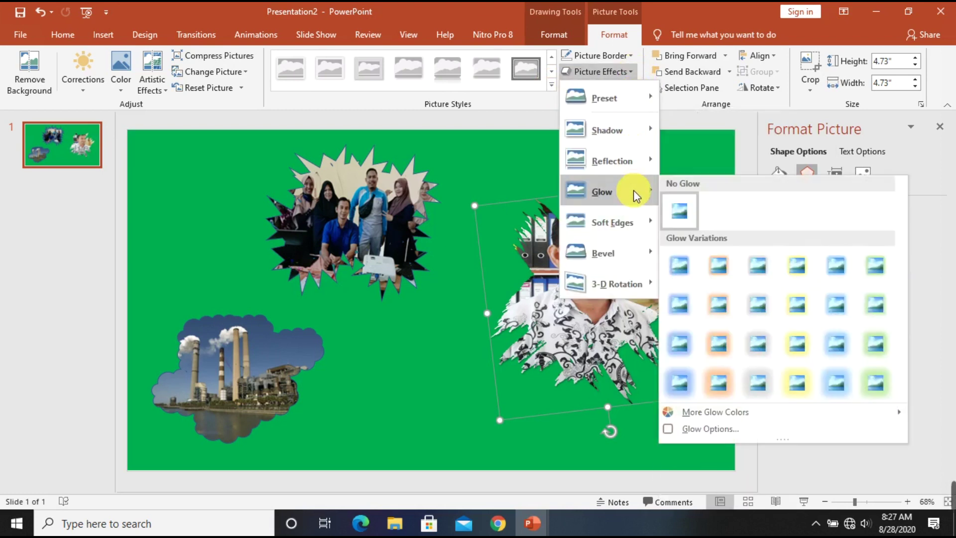
pyautogui.click(719, 382)
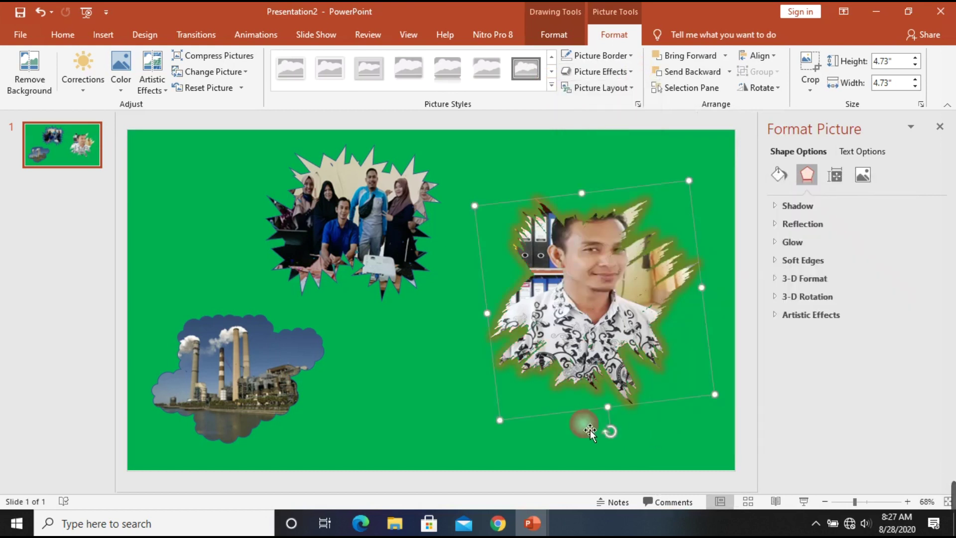
pyautogui.click(411, 354)
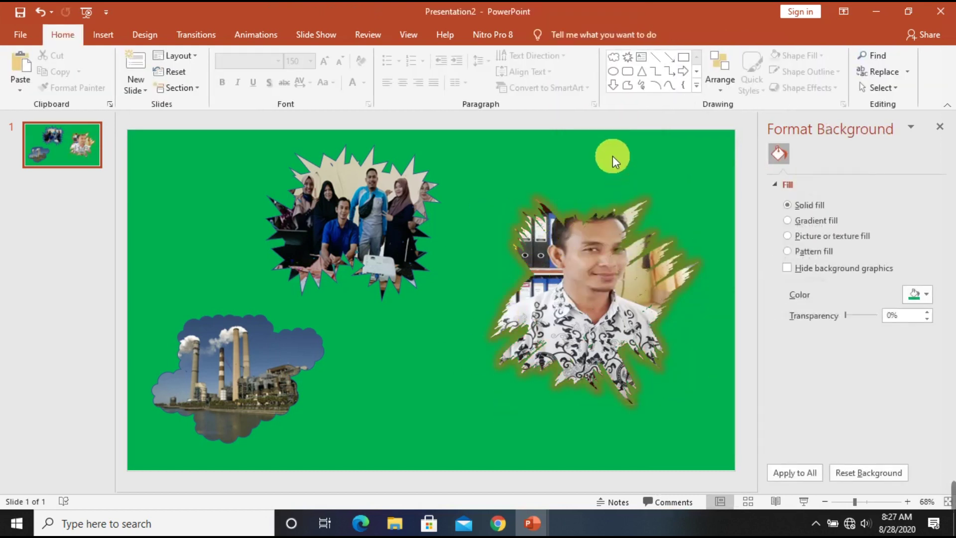
pyautogui.click(583, 299)
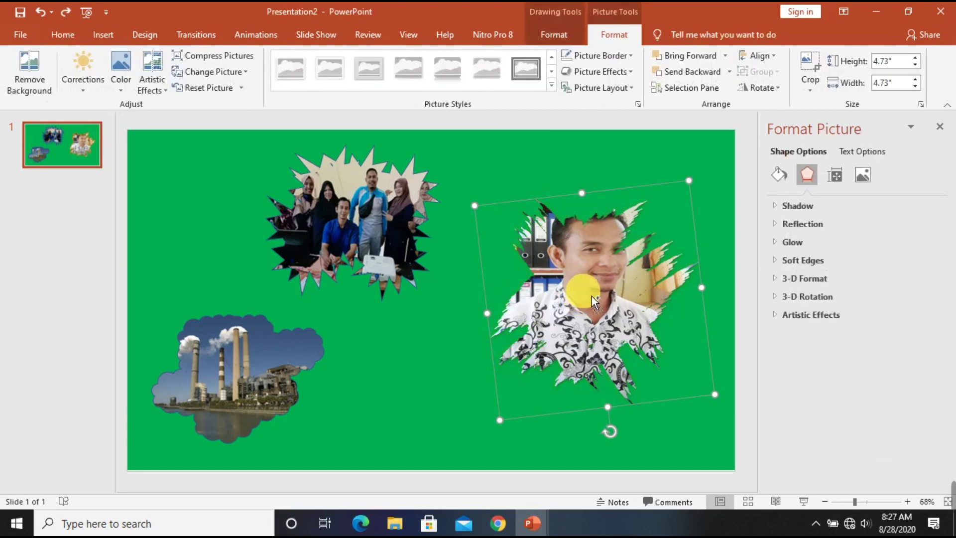
# Place the group photo at upper left with the power-plant cloud photo directly beneath it
pyautogui.click(373, 404)
pyautogui.moveTo(250, 390); pyautogui.dragTo(306, 403)
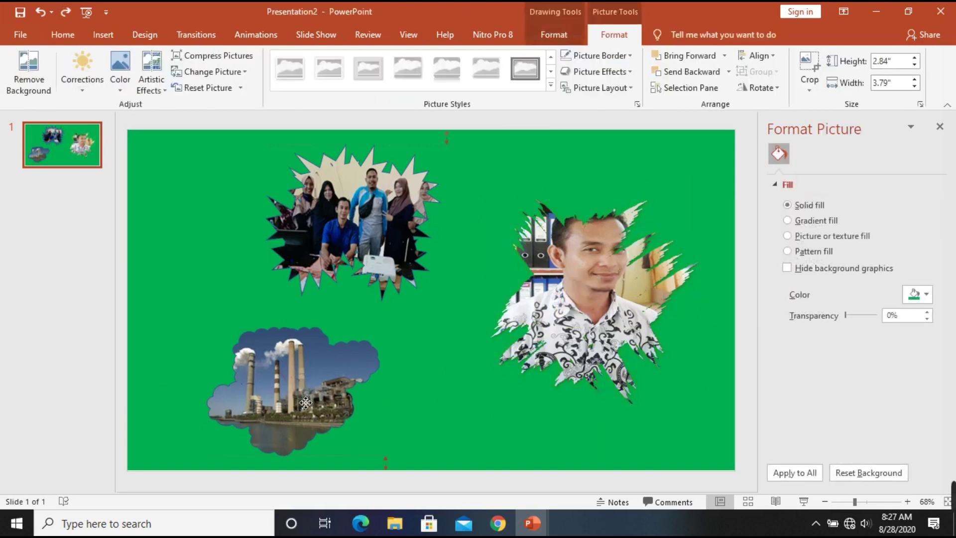
pyautogui.moveTo(342, 220); pyautogui.dragTo(369, 232)
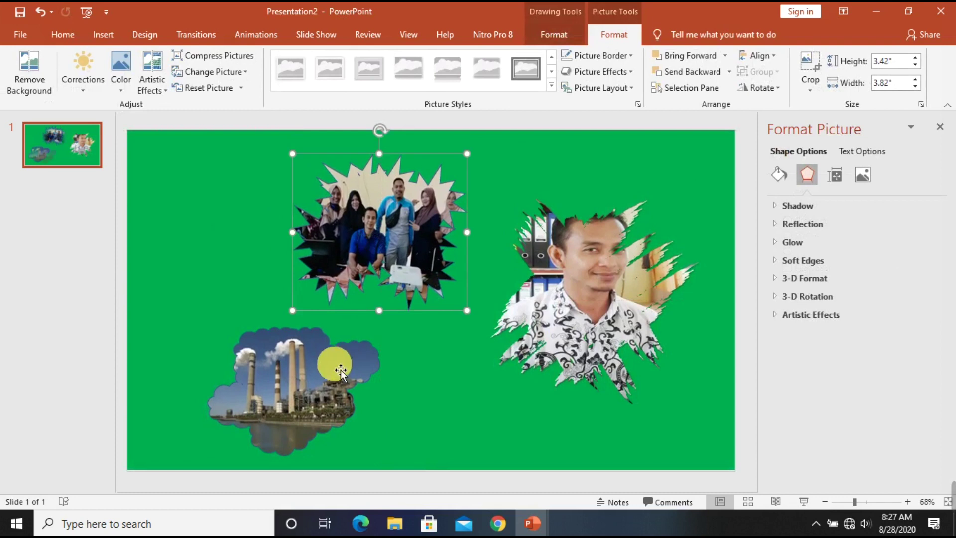
pyautogui.moveTo(341, 370); pyautogui.dragTo(355, 364)
pyautogui.moveTo(349, 236); pyautogui.dragTo(301, 233)
pyautogui.click(461, 196)
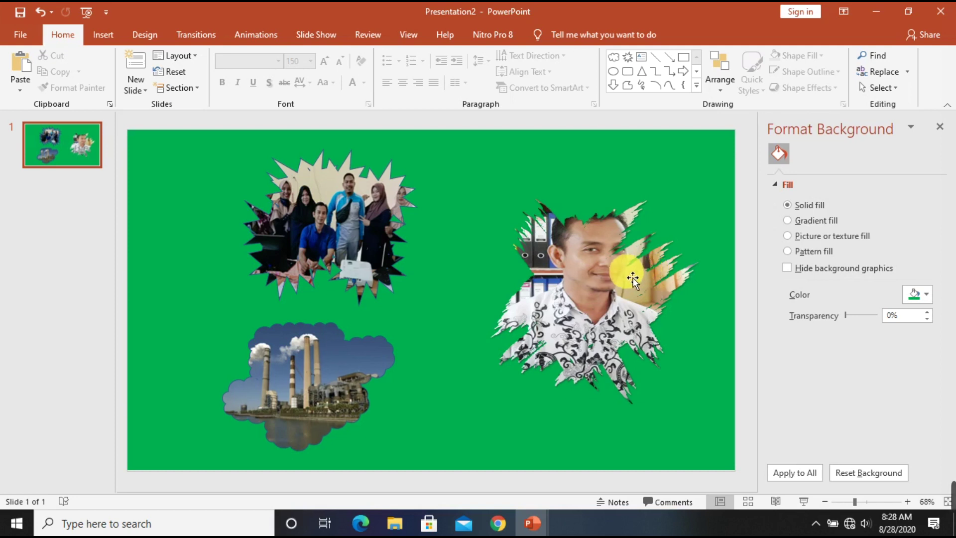
pyautogui.click(339, 232)
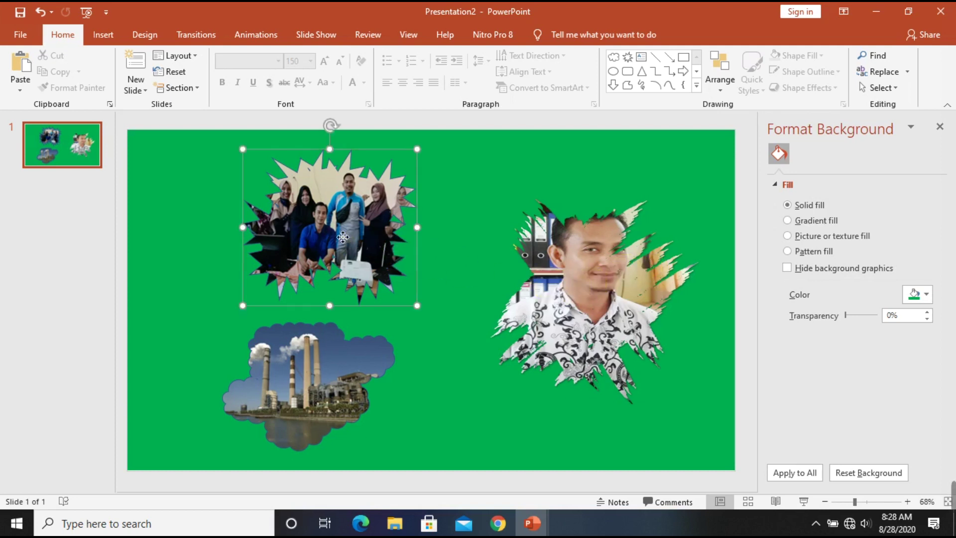
pyautogui.moveTo(339, 232); pyautogui.dragTo(269, 232)
pyautogui.moveTo(288, 378); pyautogui.dragTo(219, 382)
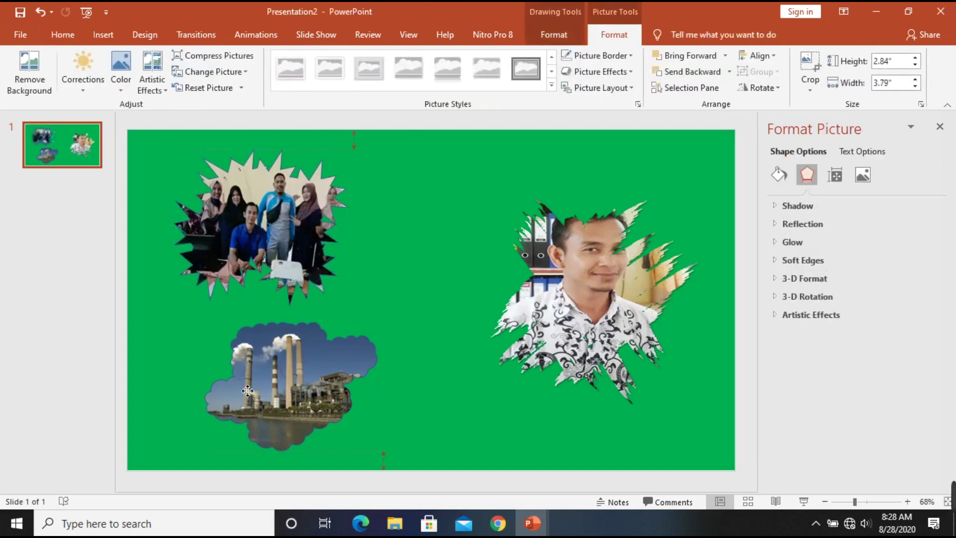
# Shift the portrait photo slightly lower right and close the Format Picture pane
pyautogui.click(605, 299)
pyautogui.click(605, 299)
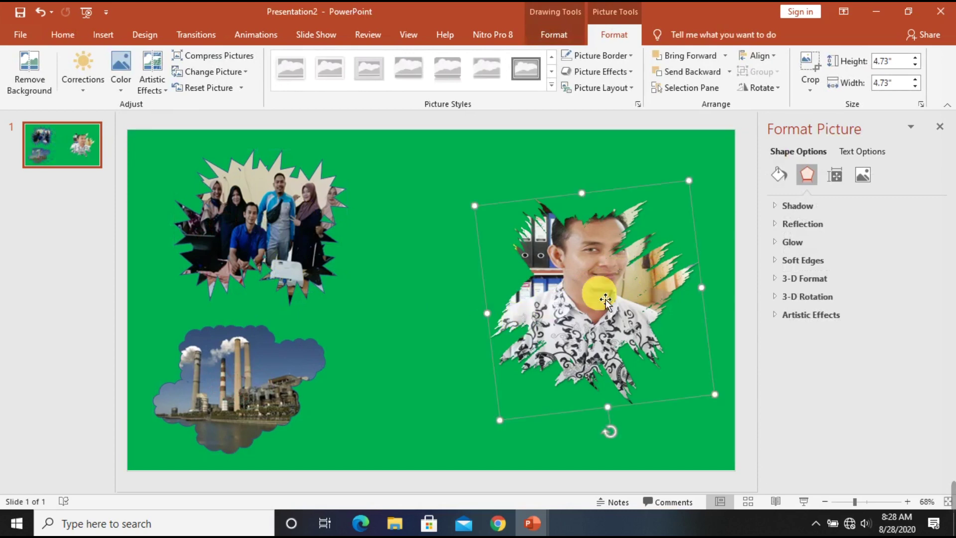
pyautogui.click(702, 437)
pyautogui.click(610, 286)
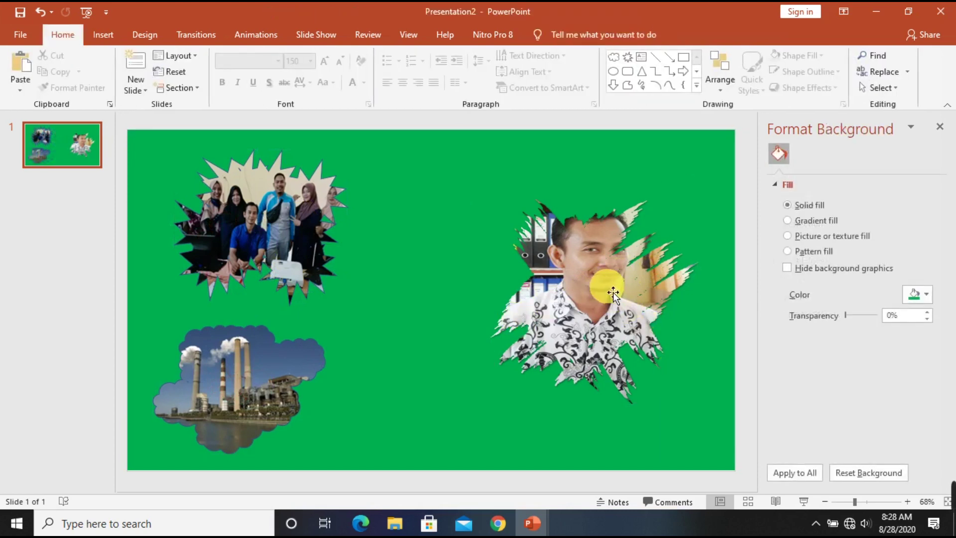
pyautogui.moveTo(619, 315); pyautogui.dragTo(628, 339)
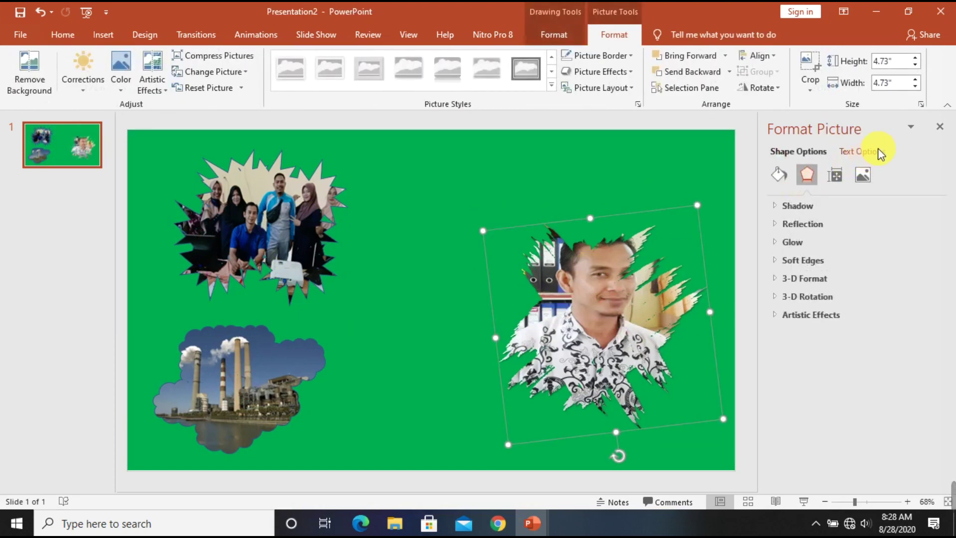
pyautogui.click(946, 126)
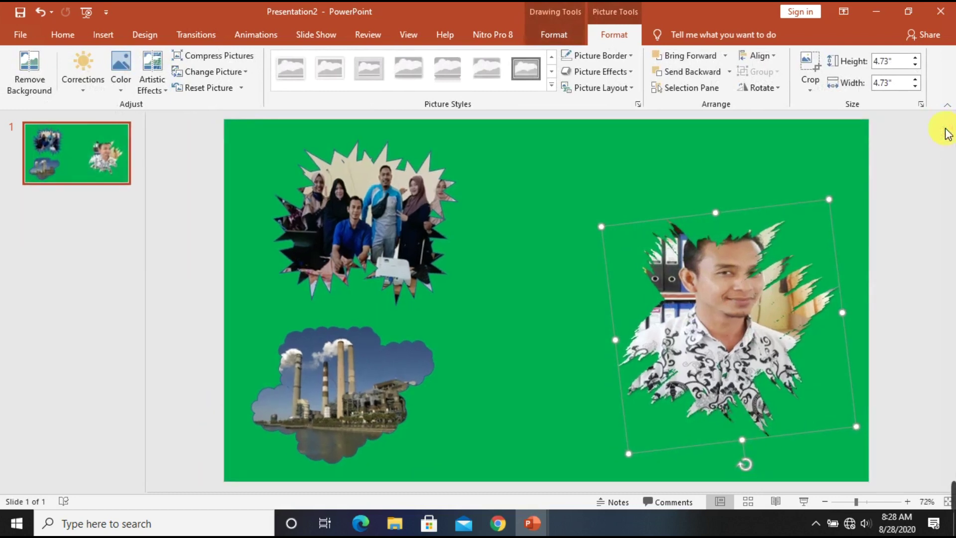